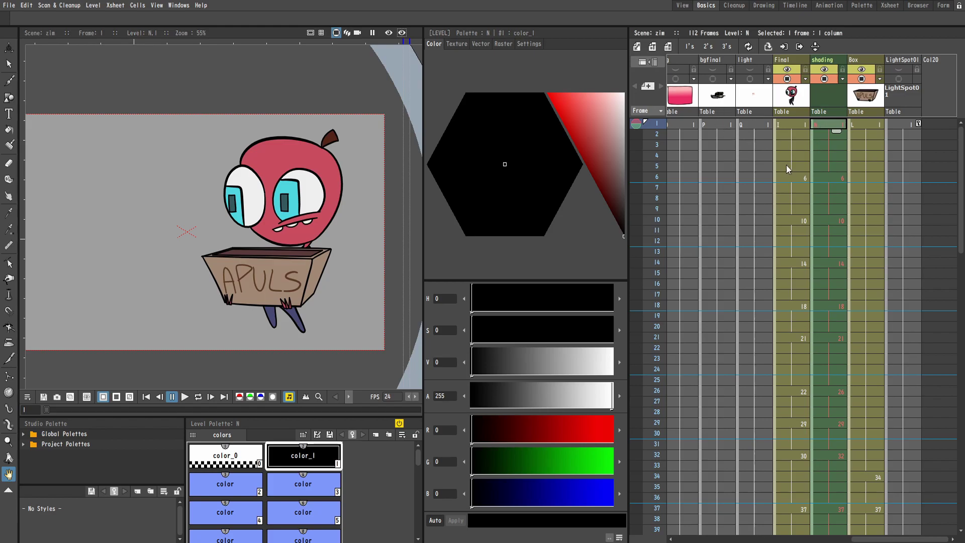
# Select frame 1 of the Final and shading columns, then drag the splitter up to enlarge the Level Palette.
pyautogui.click(803, 124)
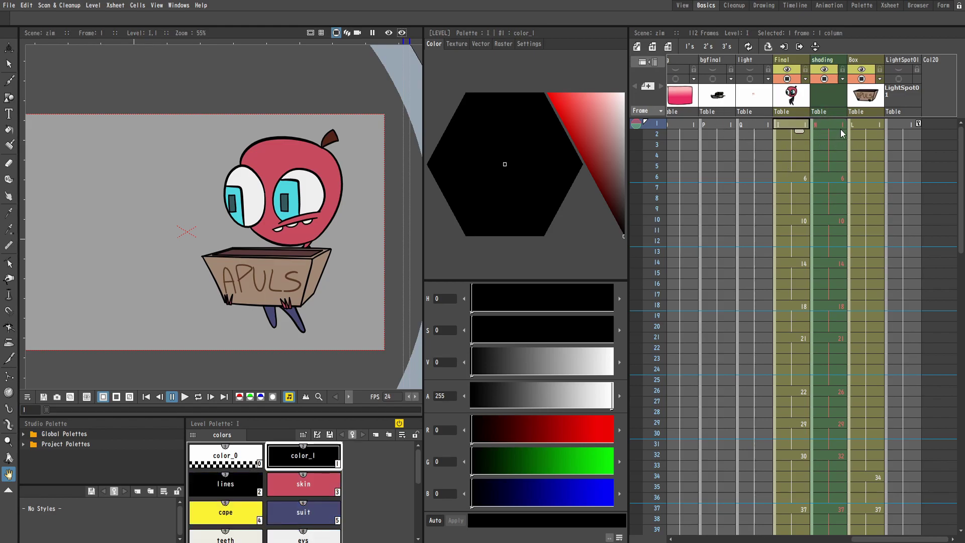
pyautogui.click(842, 129)
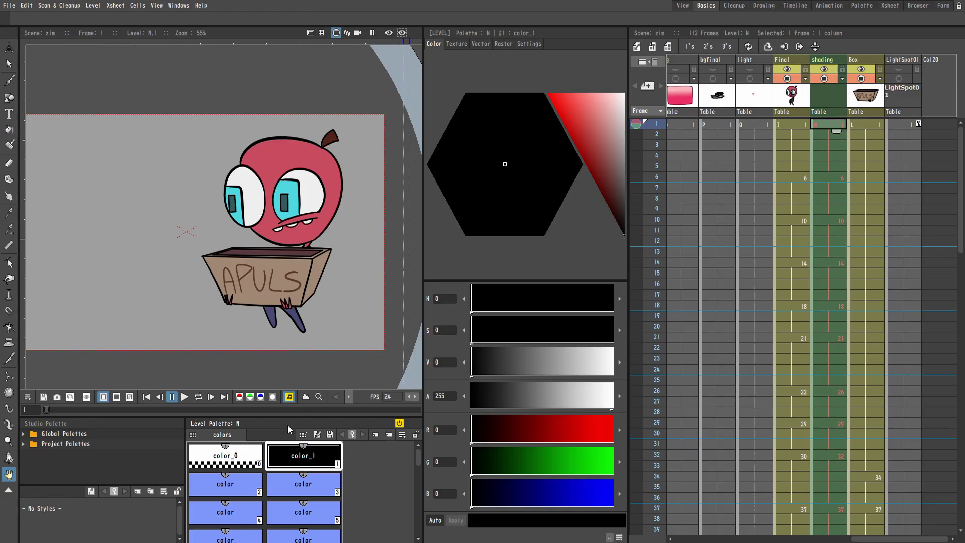
pyautogui.moveTo(298, 417); pyautogui.dragTo(303, 288)
pyautogui.moveTo(417, 373); pyautogui.dragTo(418, 322)
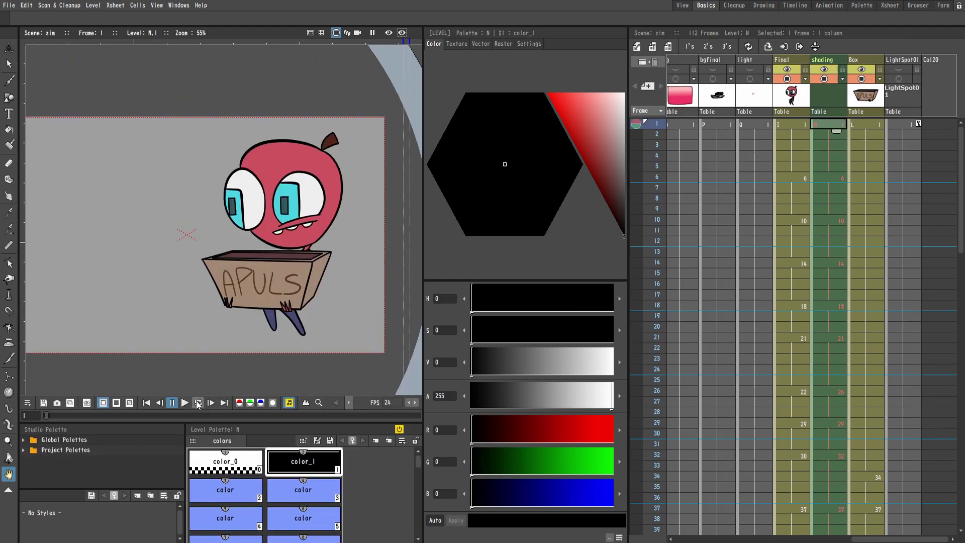
# Play back the zim scene's animation and zoom the viewer.
pyautogui.click(198, 404)
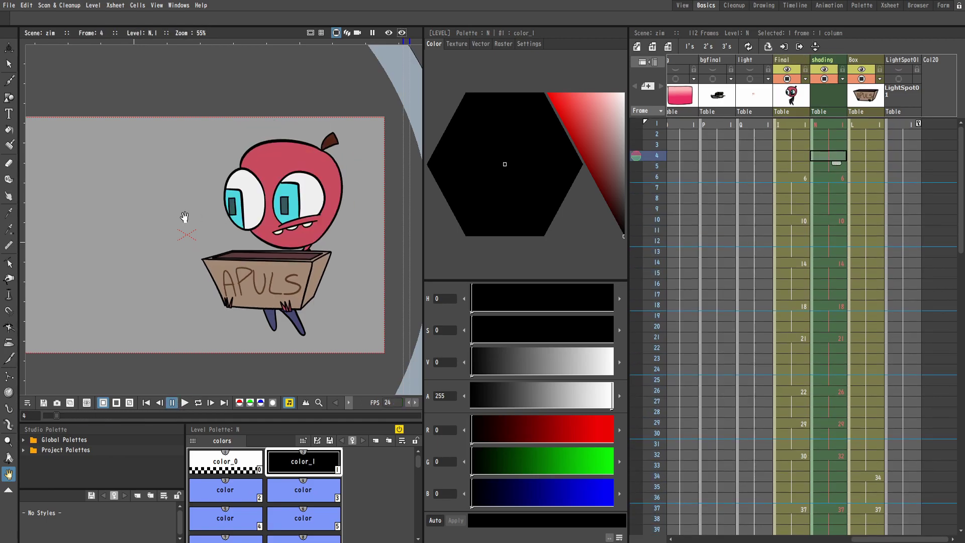
pyautogui.scroll(1, 312, 204)
pyautogui.scroll(-2, 282, 249)
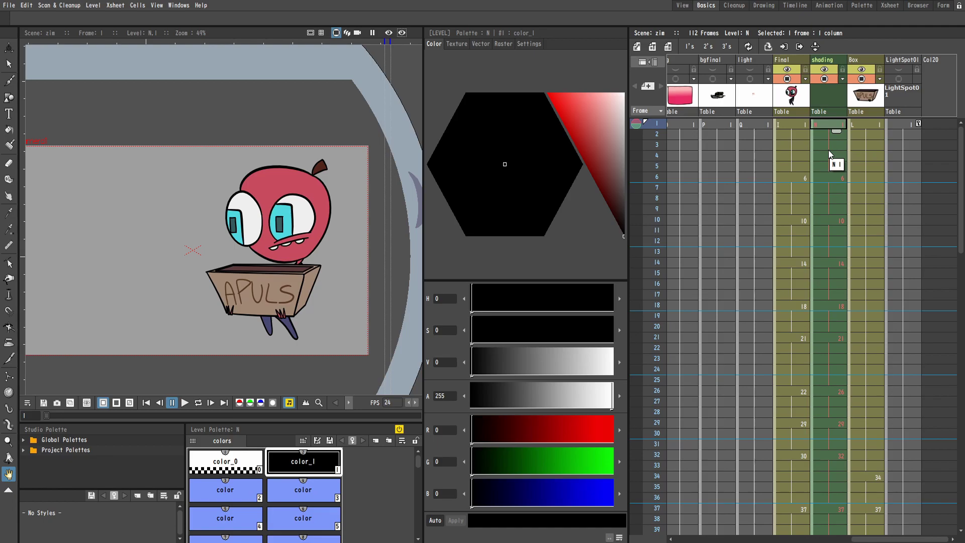
pyautogui.click(837, 177)
pyautogui.click(834, 208)
pyautogui.click(835, 230)
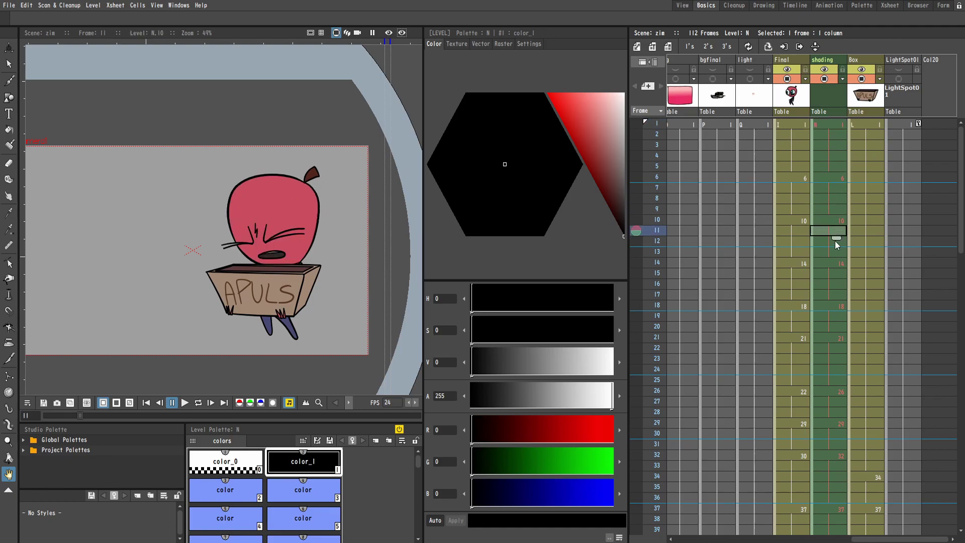
pyautogui.click(835, 241)
pyautogui.click(845, 127)
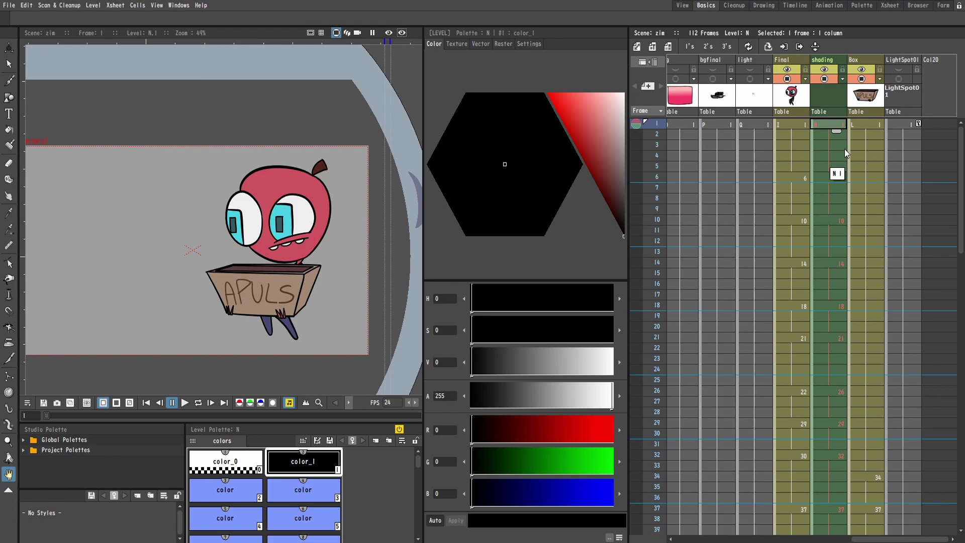
pyautogui.click(833, 173)
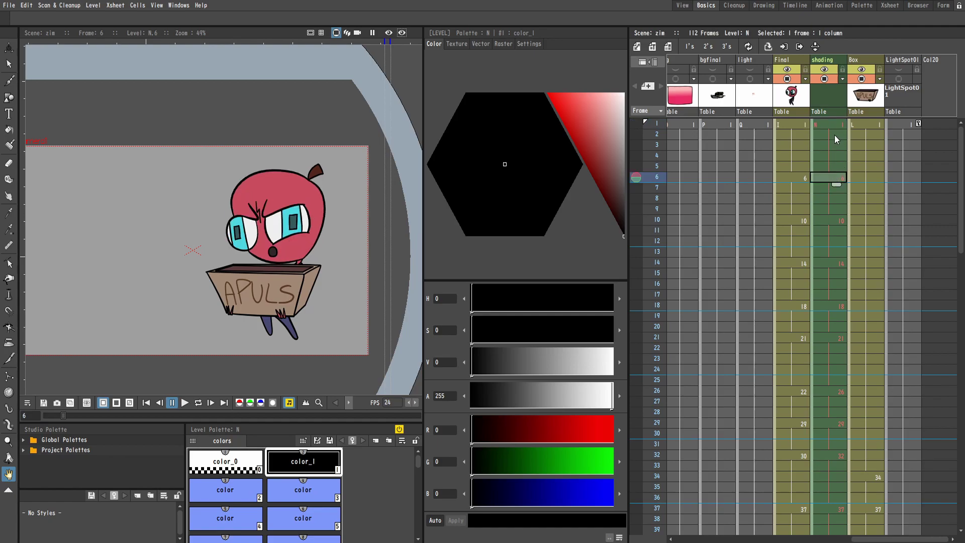
pyautogui.click(683, 7)
pyautogui.click(706, 6)
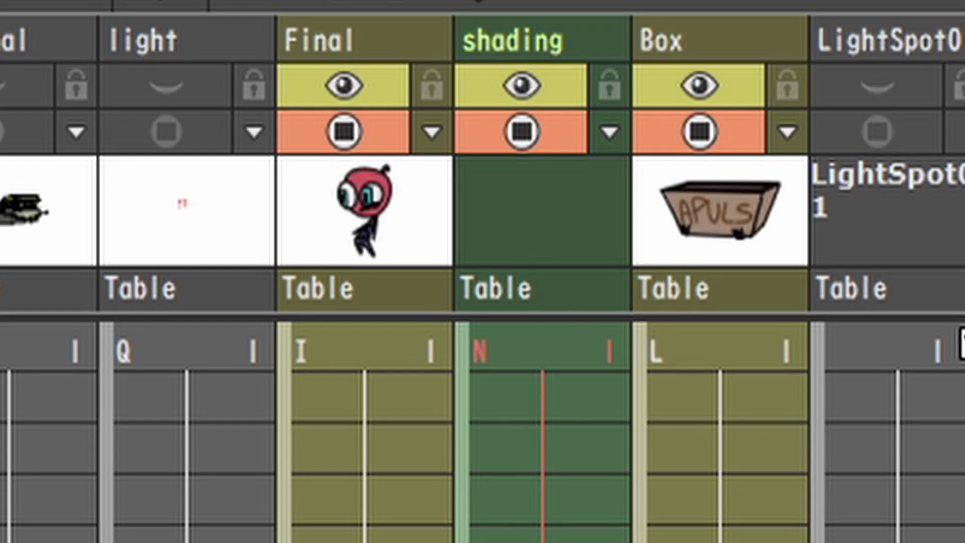
pyautogui.click(491, 355)
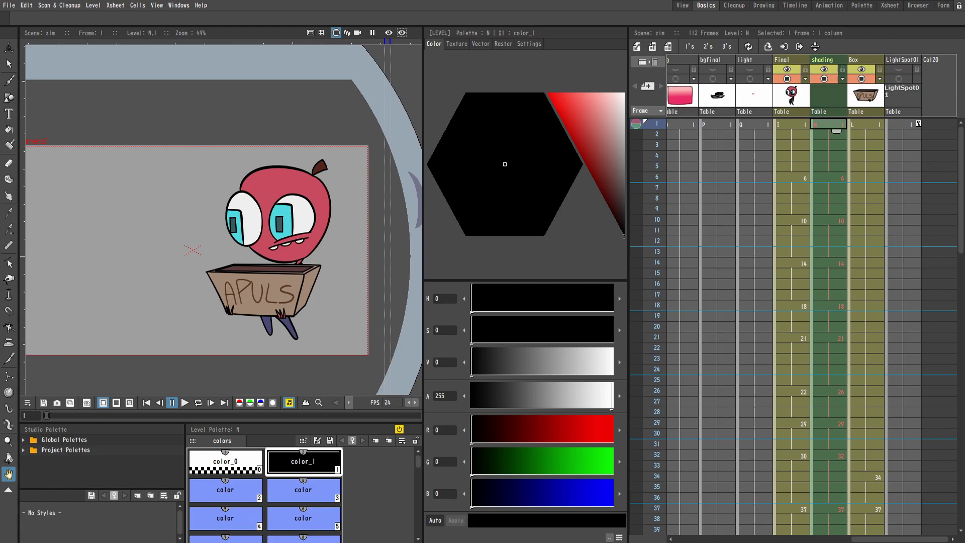
# Browse This PC > Local Disk (C:) > OpenToonz stuff > sandbox > drawings, then back out.
pyautogui.click(241, 528)
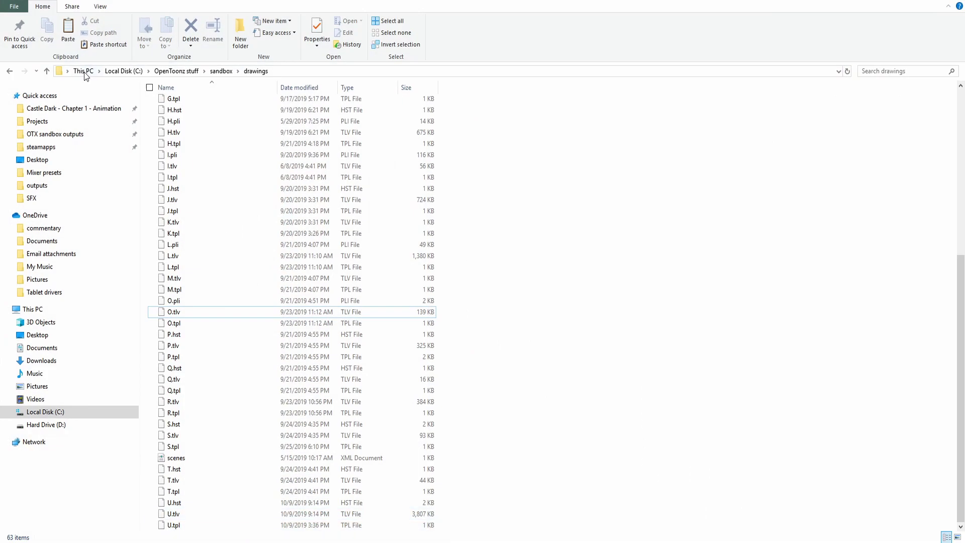
pyautogui.click(84, 71)
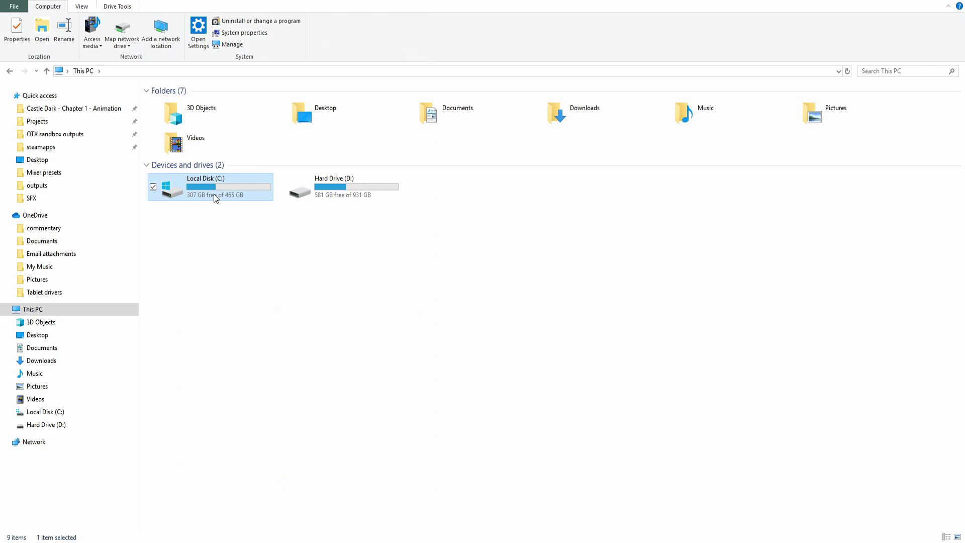
pyautogui.doubleClick(215, 198)
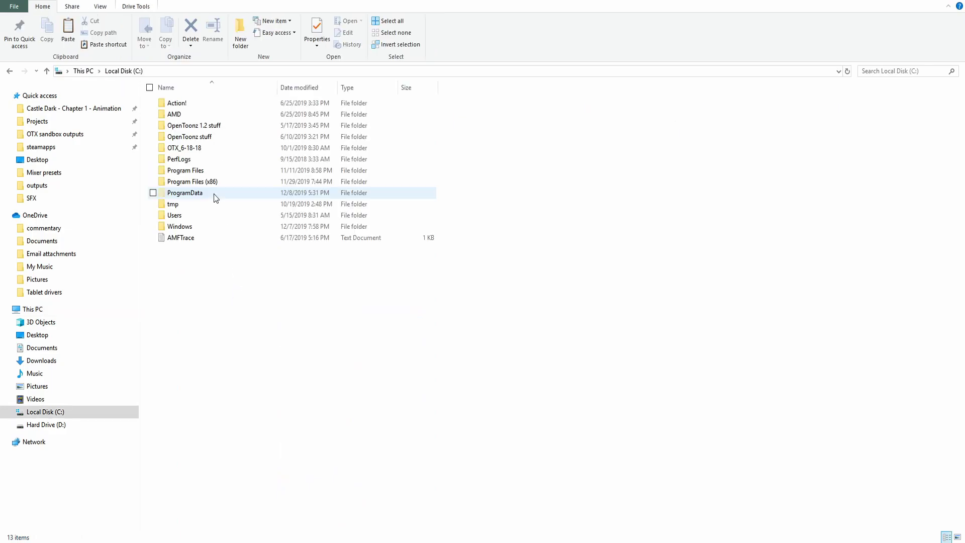
pyautogui.doubleClick(215, 138)
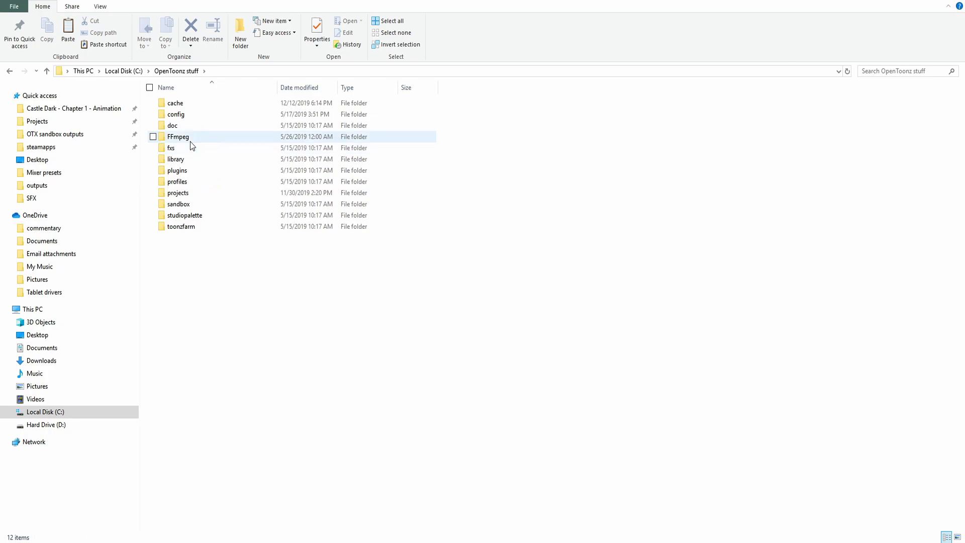
pyautogui.doubleClick(189, 203)
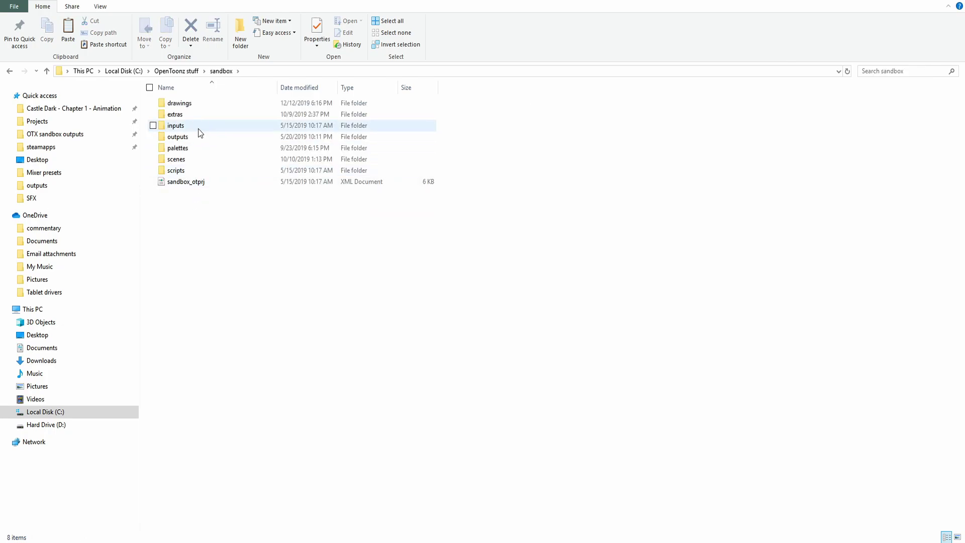
pyautogui.click(9, 71)
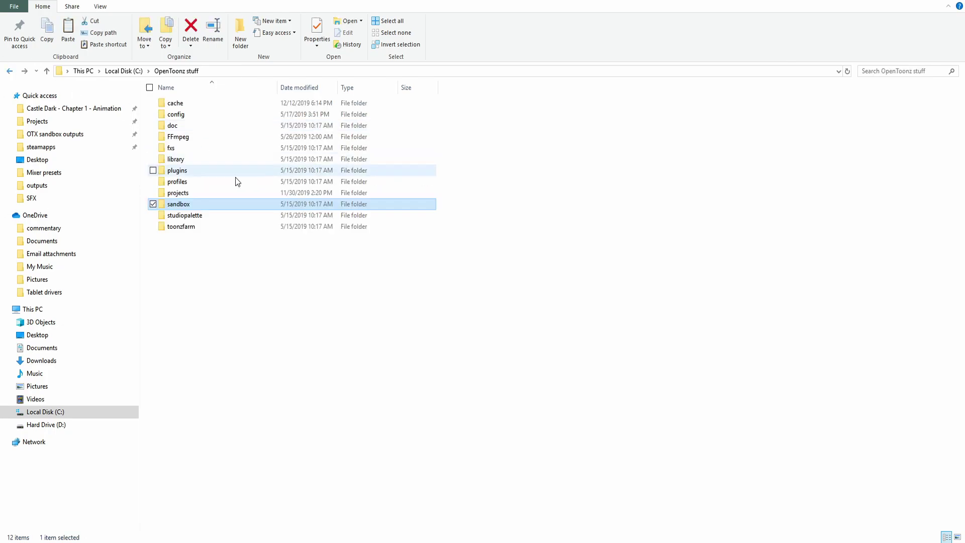
pyautogui.doubleClick(193, 206)
pyautogui.doubleClick(185, 104)
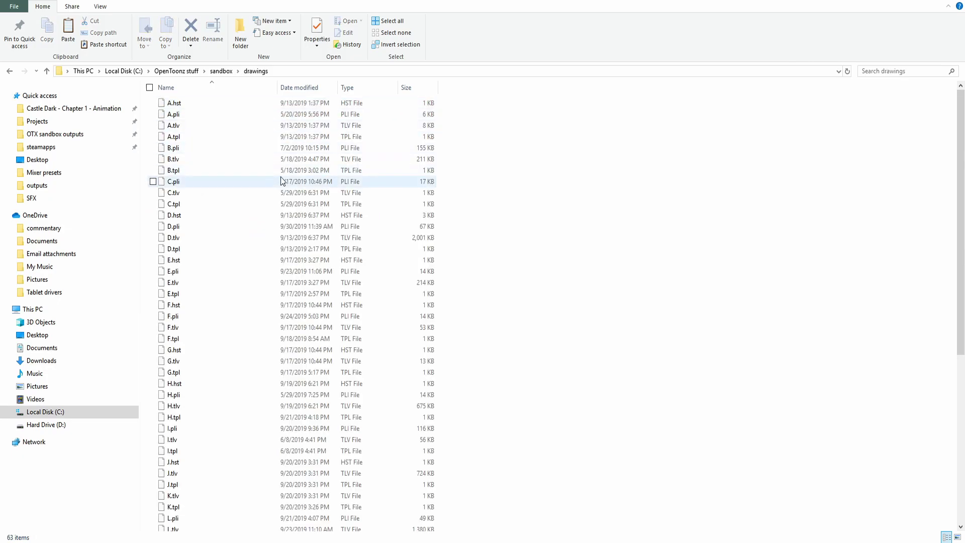
pyautogui.hotkey('alt', 'Left')
pyautogui.hotkey('alt', 'Left')
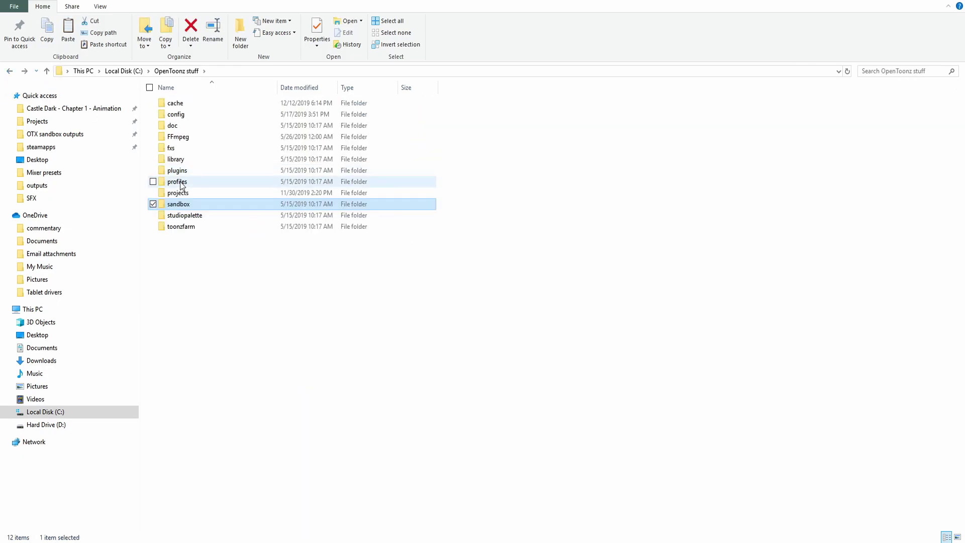
# Look inside the Castle Dark Chapter #1 project's drawings folder, then return to OpenToonz stuff.
pyautogui.doubleClick(184, 192)
pyautogui.doubleClick(192, 106)
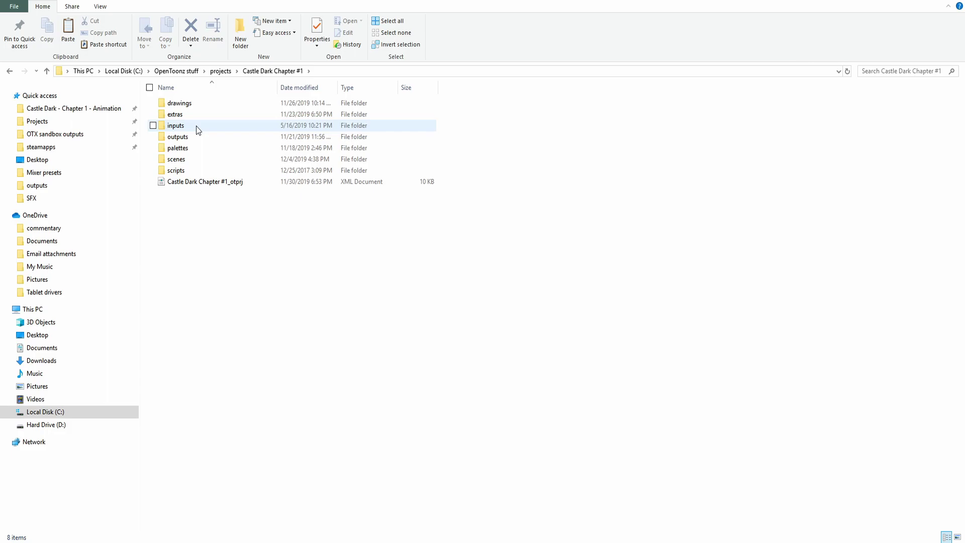
pyautogui.doubleClick(183, 104)
pyautogui.click(4, 74)
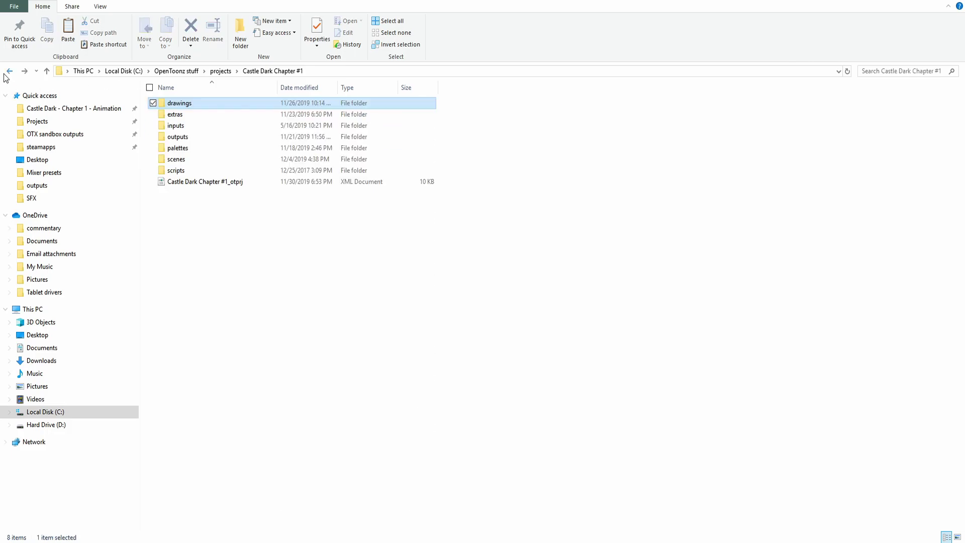
pyautogui.click(5, 74)
pyautogui.click(4, 74)
# Reopen sandbox > drawings and scroll through its level files.
pyautogui.doubleClick(182, 204)
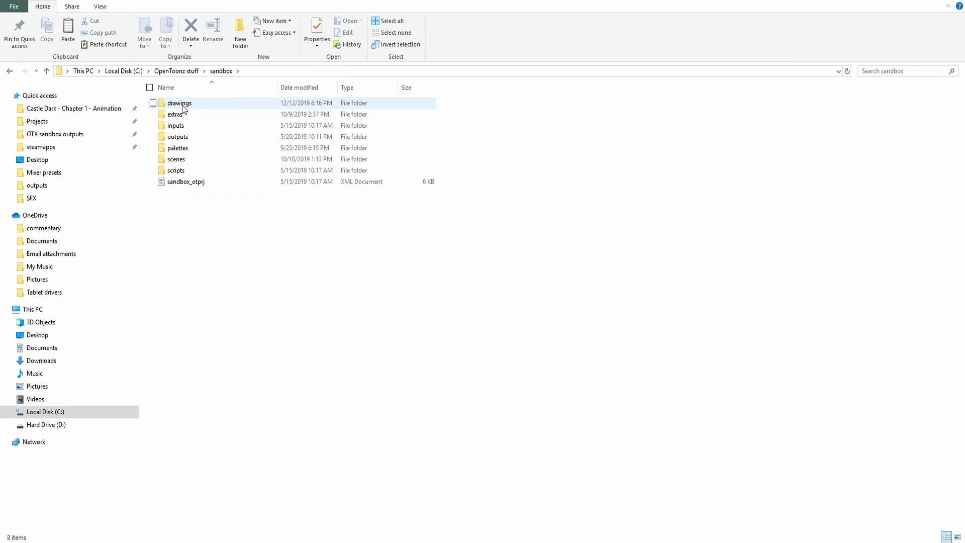
pyautogui.doubleClick(181, 104)
pyautogui.scroll(-1, 200, 270)
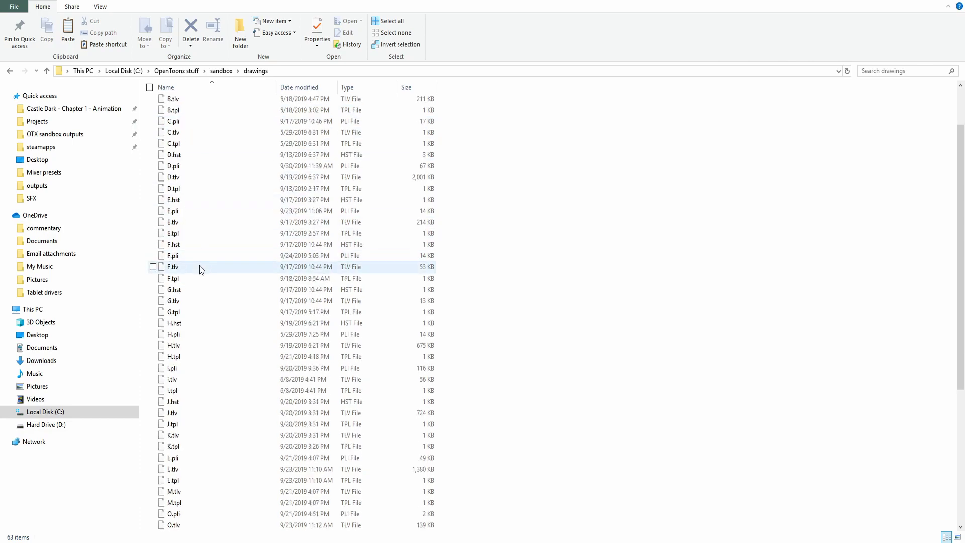
pyautogui.scroll(2, 211, 100)
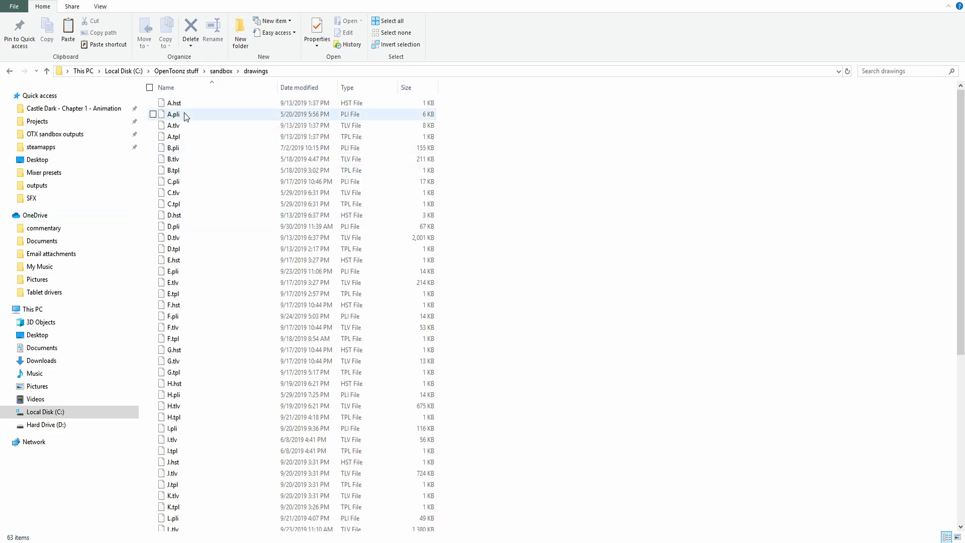
pyautogui.scroll(-8, 201, 260)
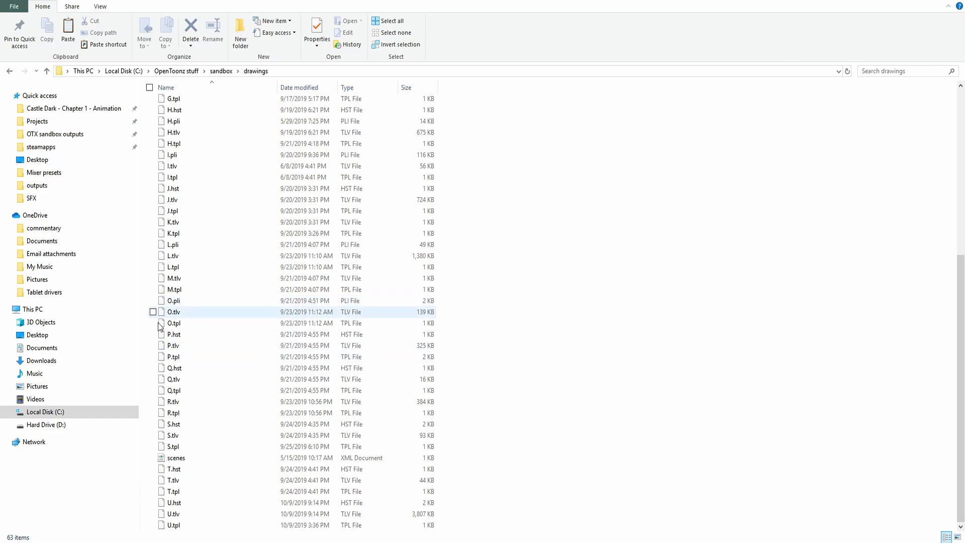
# Browse C: > OTX_6-18-18 > sandbox > drawings, then go back out to Local Disk (C:).
pyautogui.click(53, 310)
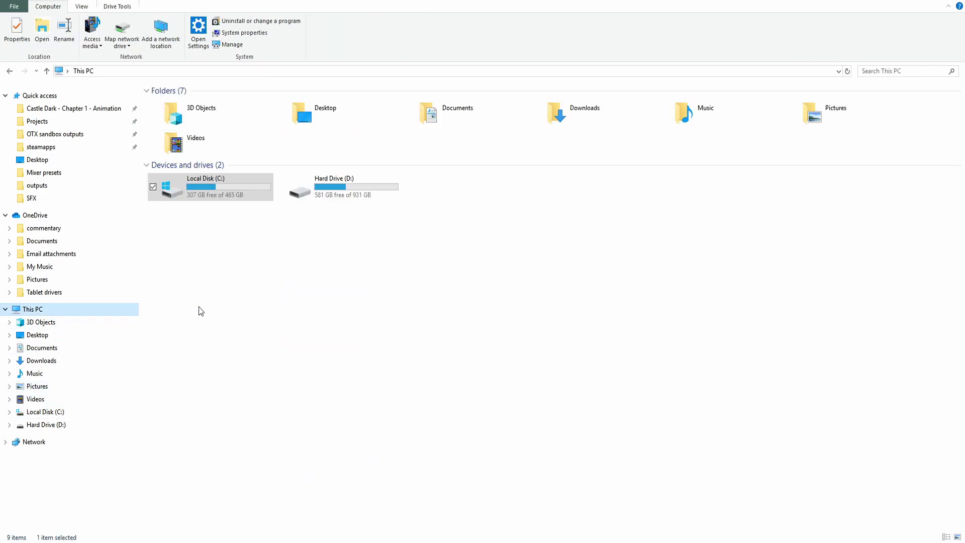
pyautogui.doubleClick(215, 188)
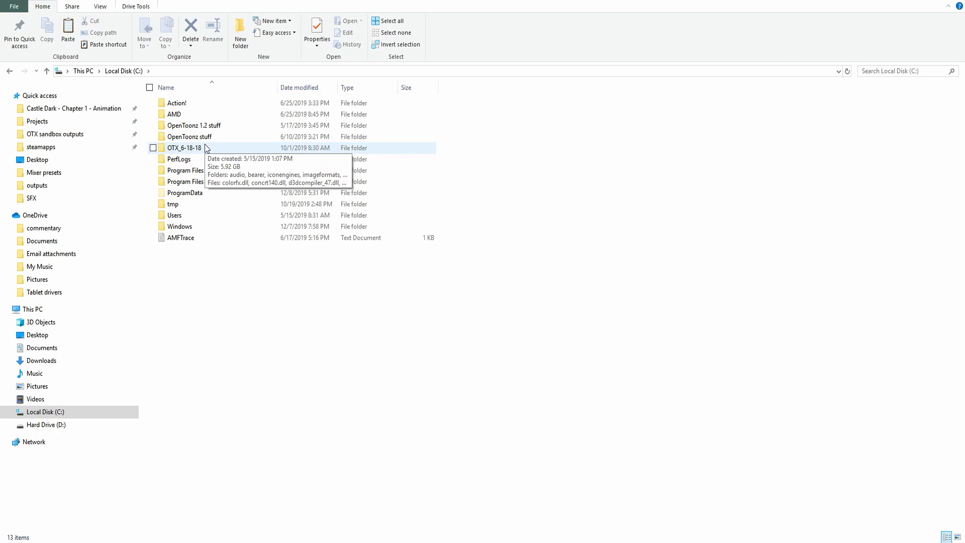
pyautogui.doubleClick(205, 148)
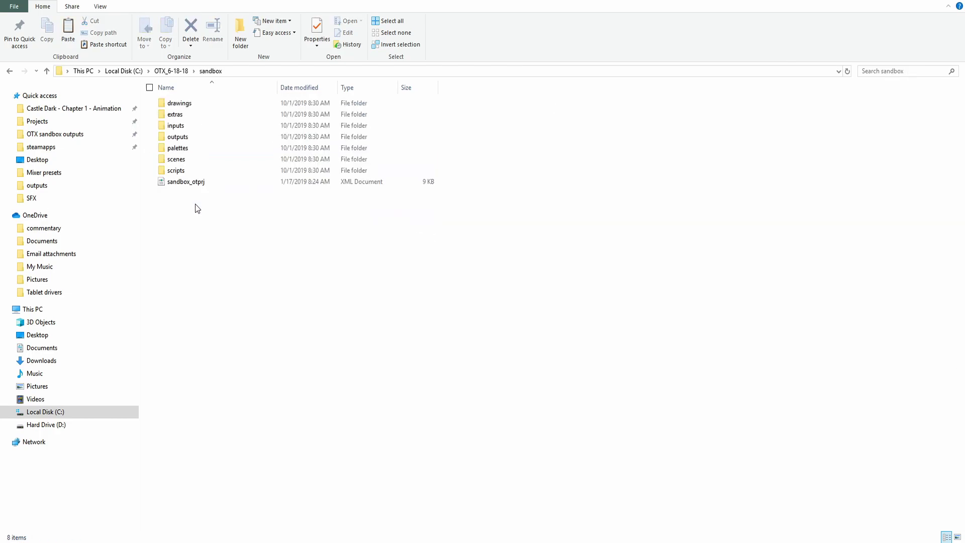
pyautogui.doubleClick(195, 104)
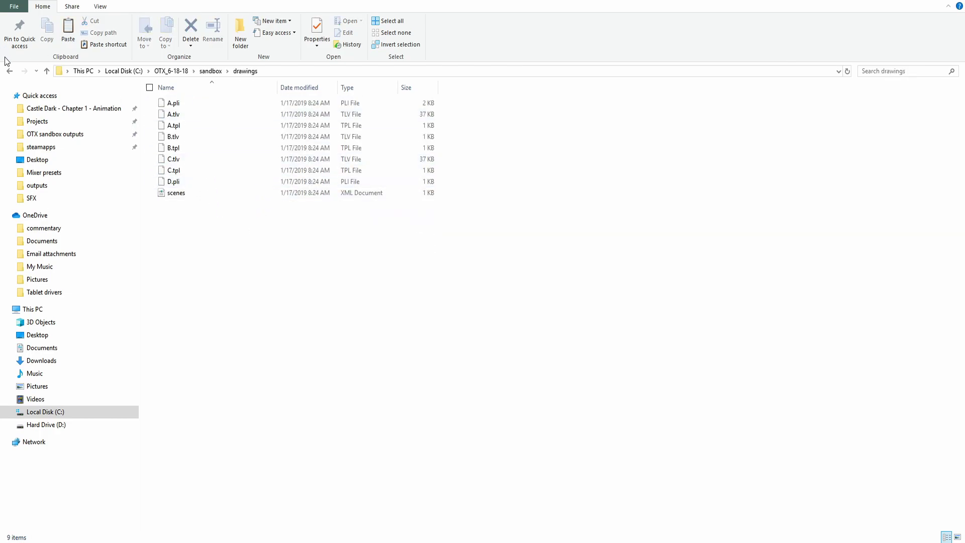
pyautogui.click(10, 71)
pyautogui.click(9, 71)
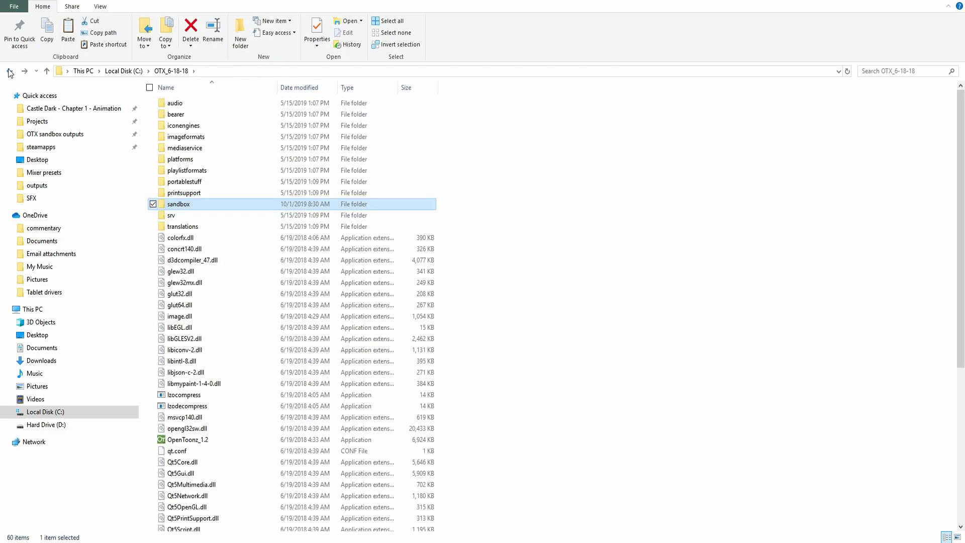
pyautogui.click(10, 71)
# Open OpenToonz stuff > sandbox > drawings and scroll the file list.
pyautogui.doubleClick(187, 141)
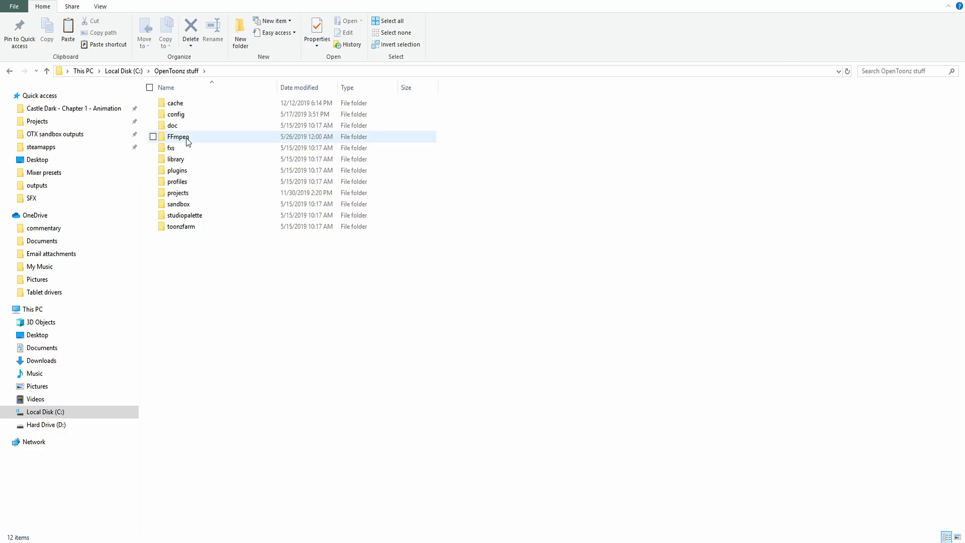
pyautogui.doubleClick(190, 205)
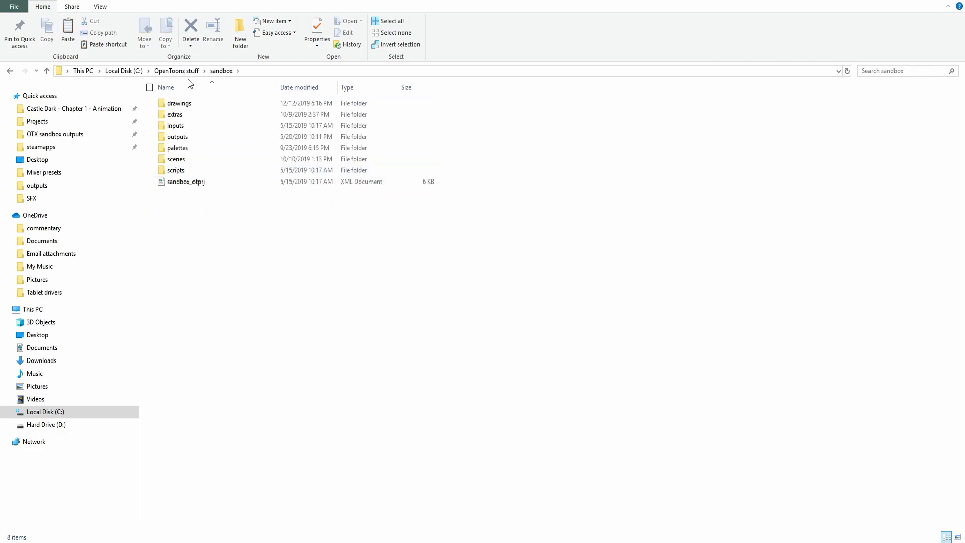
pyautogui.doubleClick(193, 106)
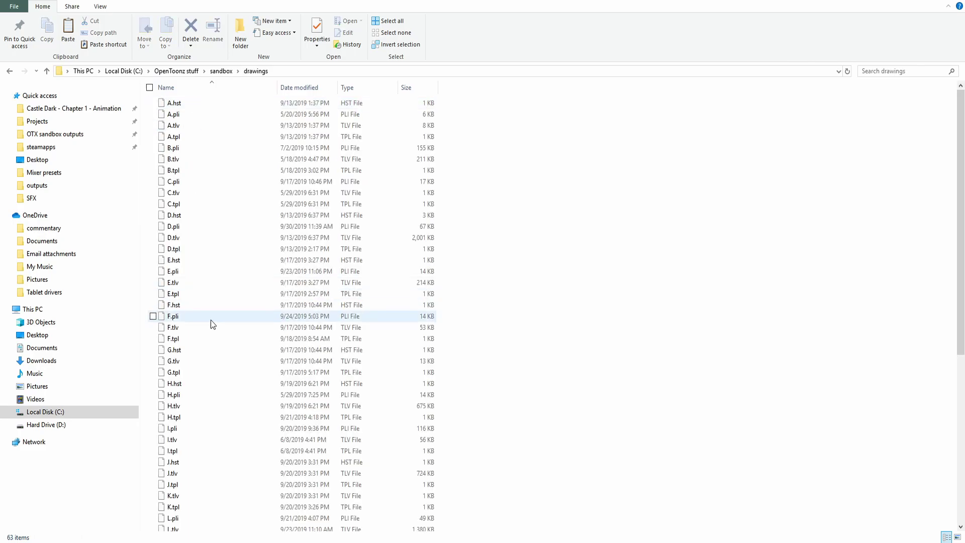
pyautogui.scroll(-8, 210, 319)
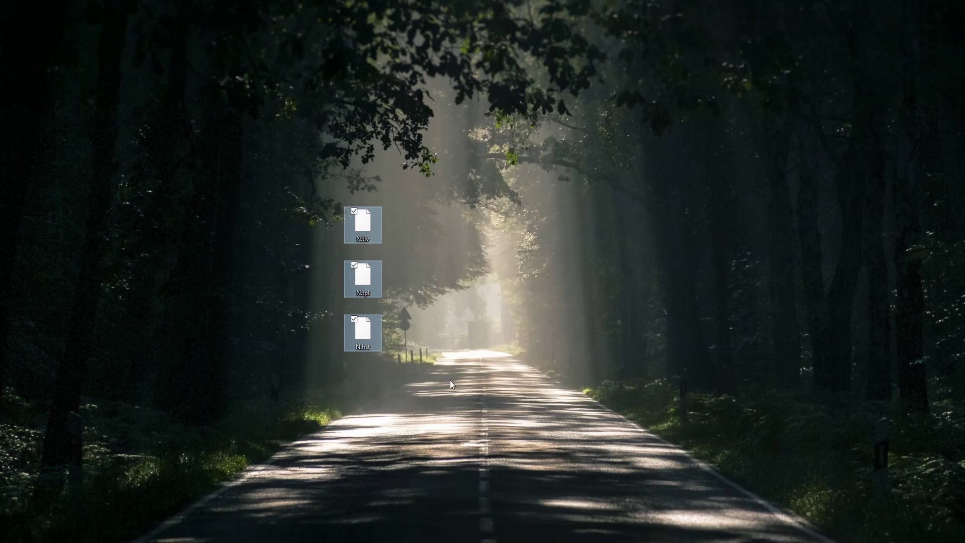
# Copy N.hst, N.tlv and N.tpl from the desktop and paste them into sandbox drawings.
pyautogui.moveTo(455, 377); pyautogui.dragTo(334, 166)
pyautogui.rightClick(361, 228)
pyautogui.click(281, 336)
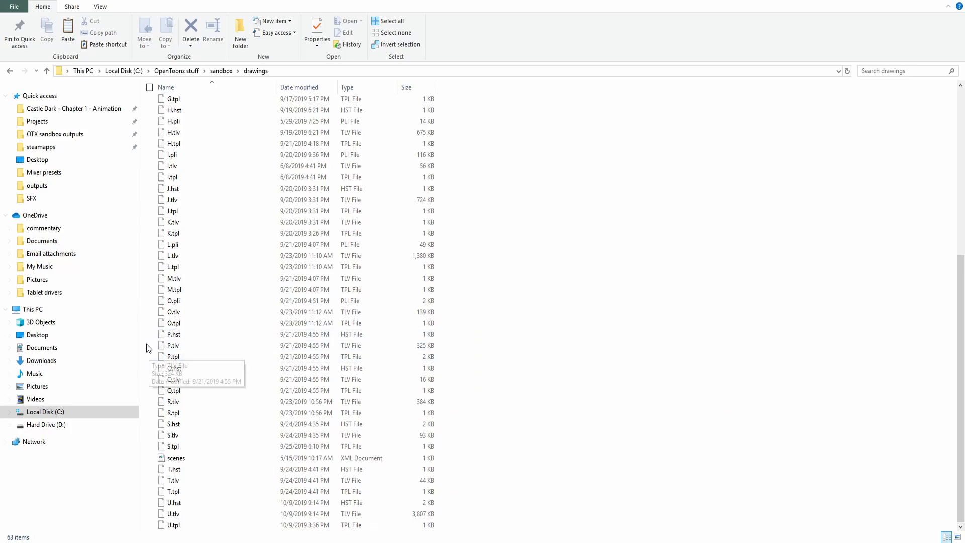
pyautogui.rightClick(146, 344)
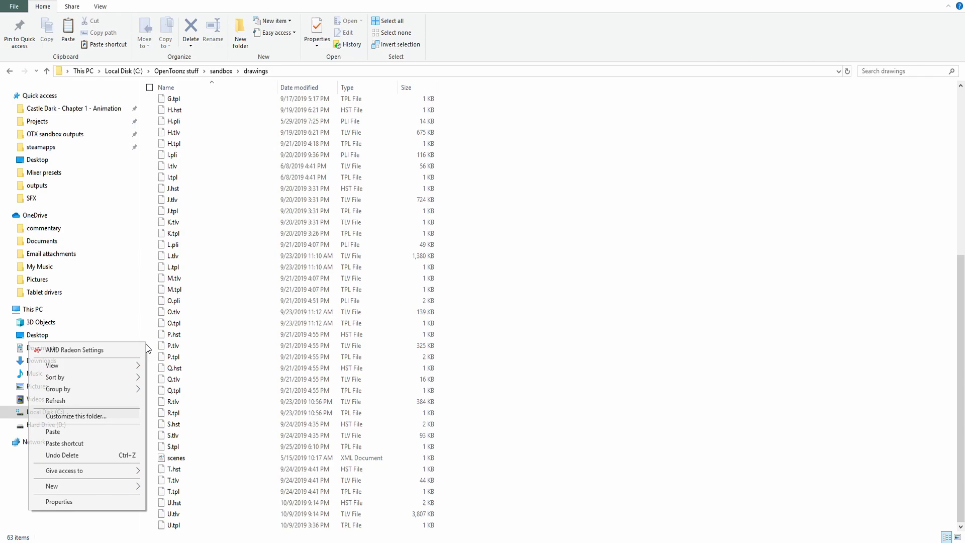
pyautogui.click(114, 433)
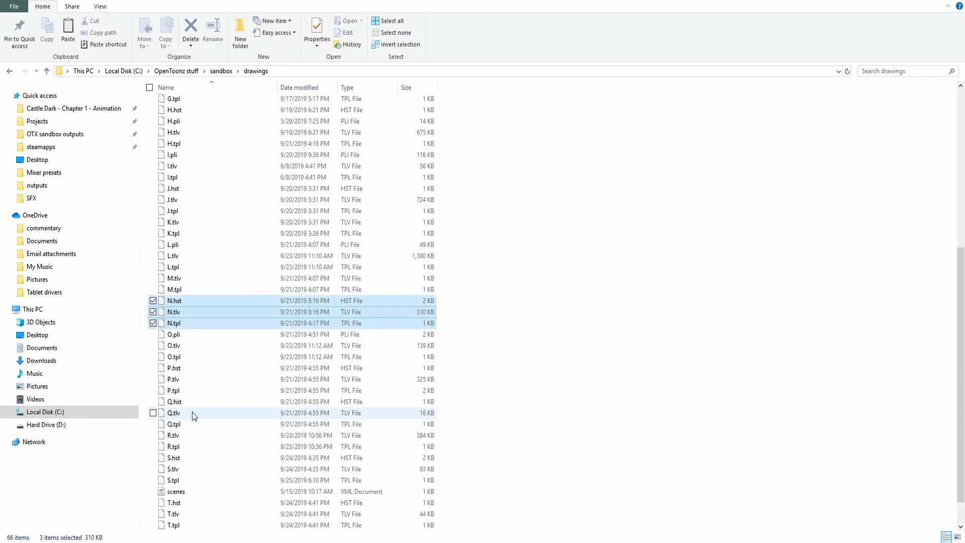
pyautogui.click(247, 368)
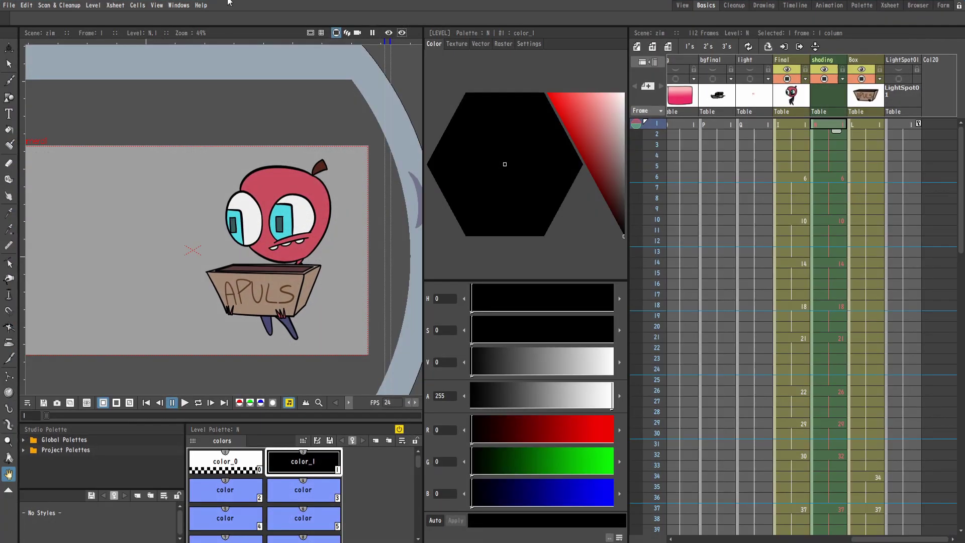
# Reopen the zim scene from the Help > Startup Popup recent scenes.
pyautogui.click(201, 6)
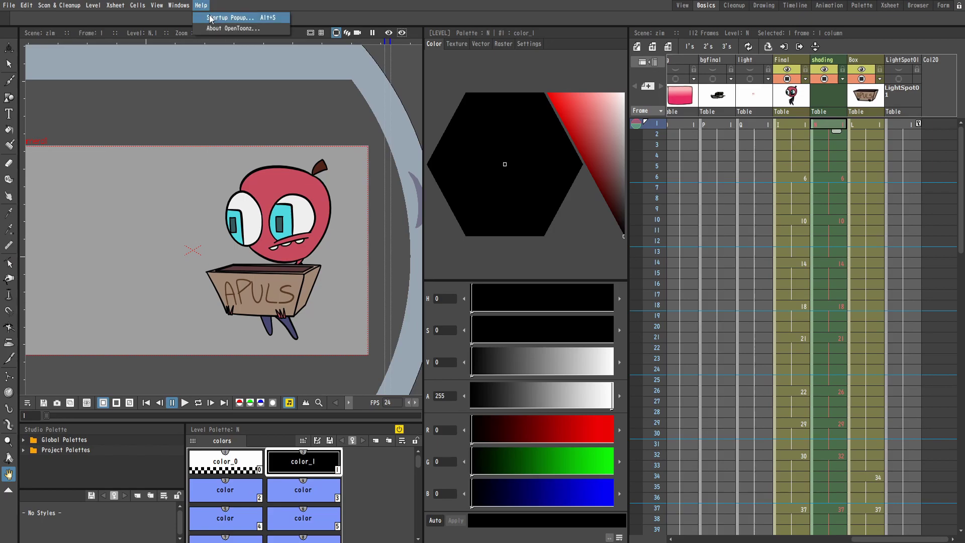
pyautogui.click(230, 17)
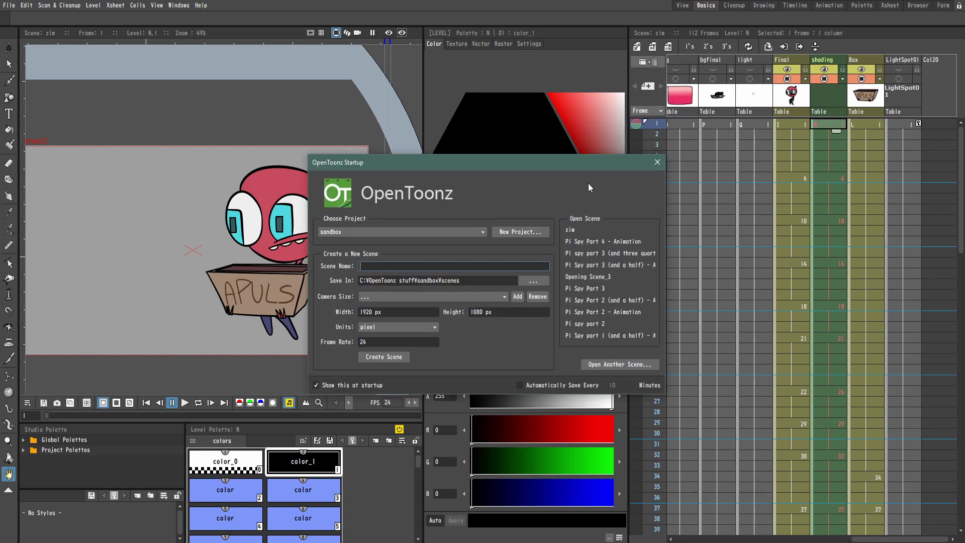
pyautogui.click(584, 232)
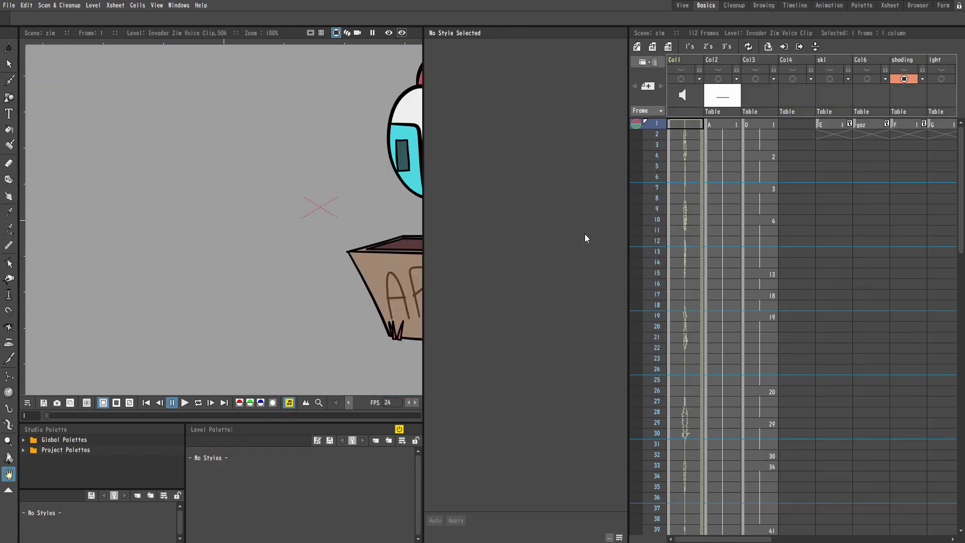
# Centre the character in the viewer and select frame 6 of the shading column.
pyautogui.hscroll(5, 854, 211)
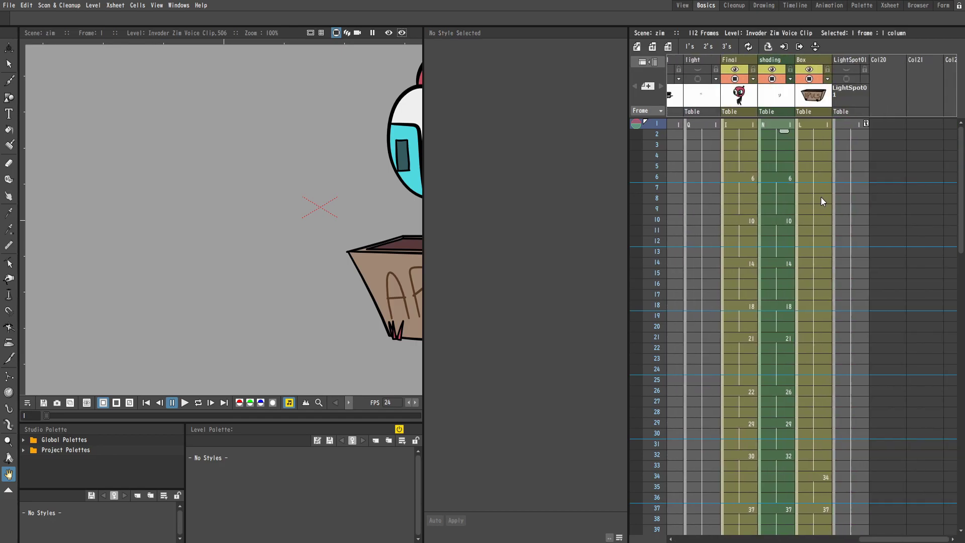
pyautogui.moveTo(349, 194); pyautogui.dragTo(305, 195)
pyautogui.scroll(-3, 340, 224)
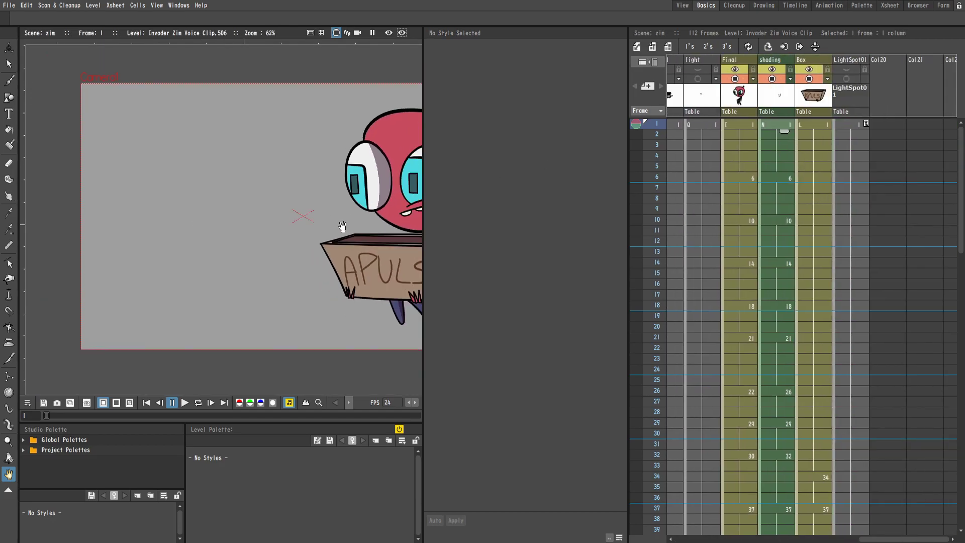
pyautogui.moveTo(418, 214); pyautogui.dragTo(310, 203)
pyautogui.scroll(1, 310, 204)
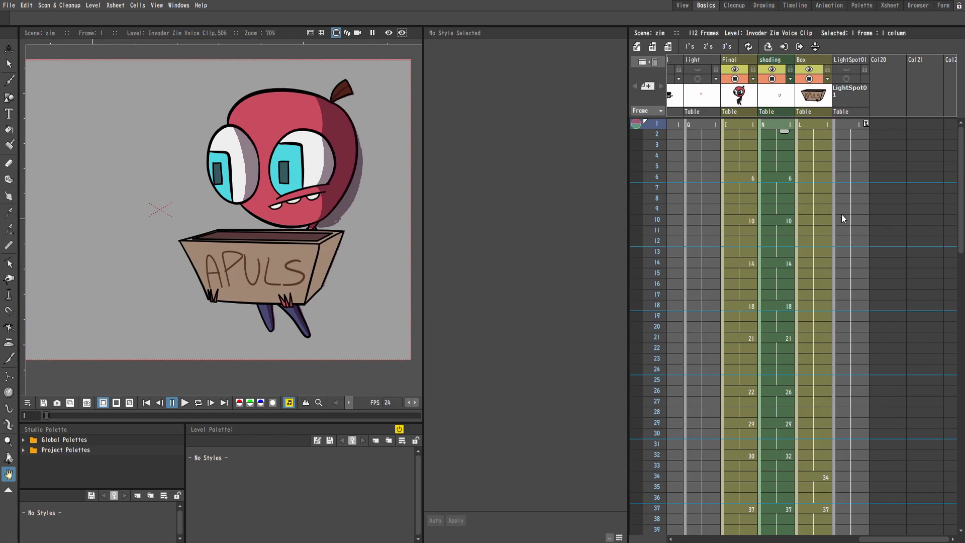
pyautogui.click(771, 179)
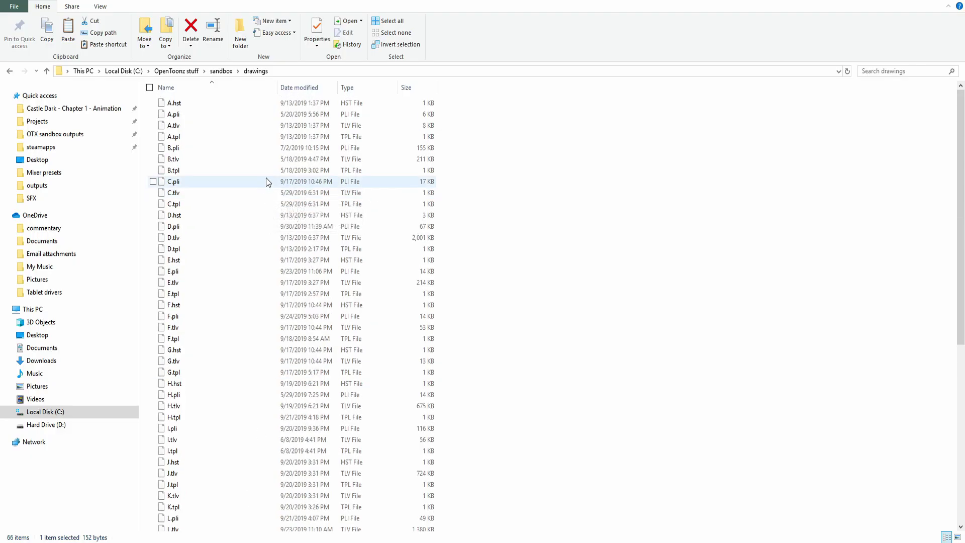
# Select A.tlv, A.tpl and A.pli in sandbox drawings to compare their file sizes.
pyautogui.click(224, 126)
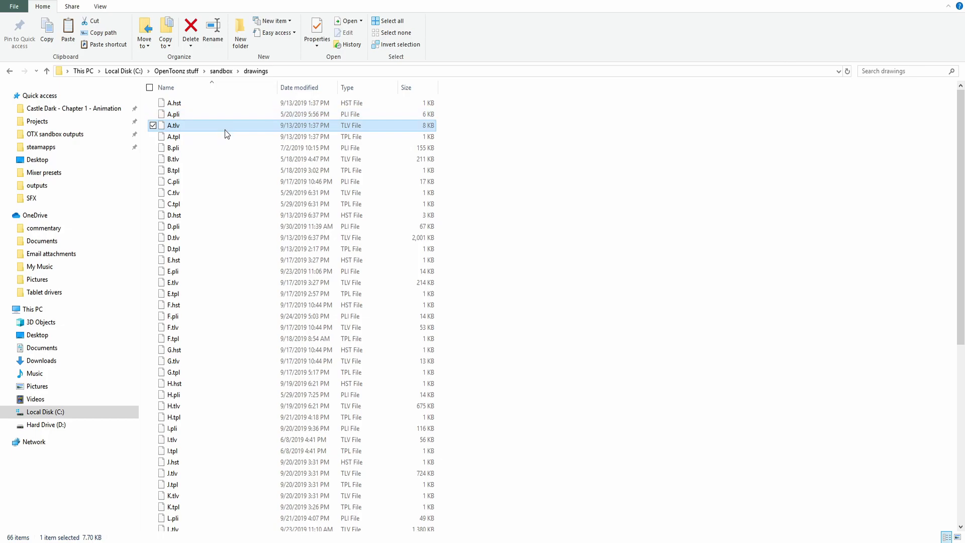
pyautogui.click(228, 138)
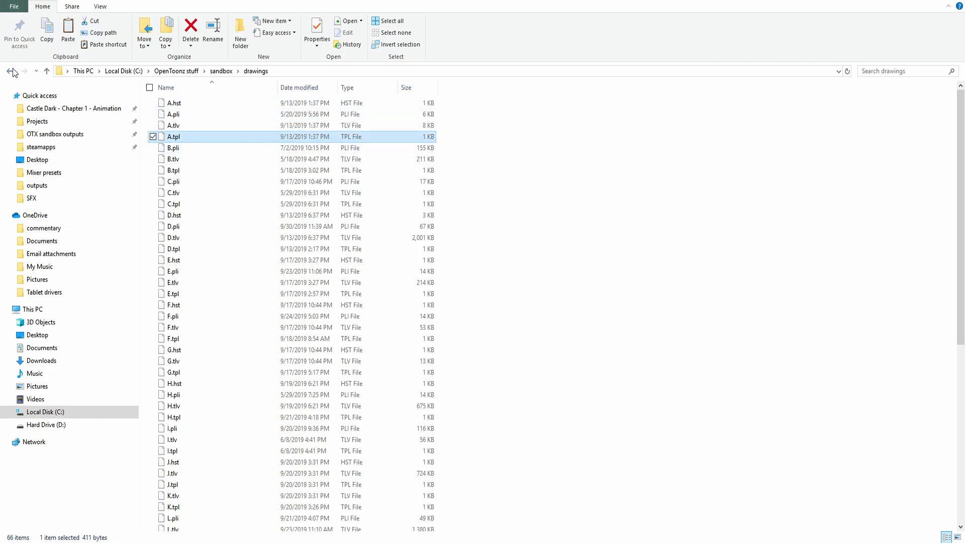
pyautogui.click(182, 115)
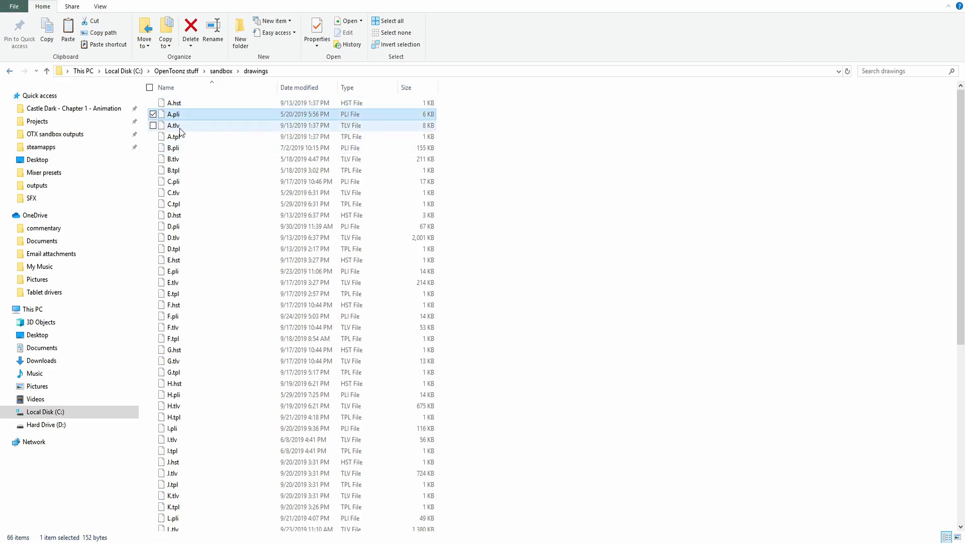
pyautogui.click(181, 137)
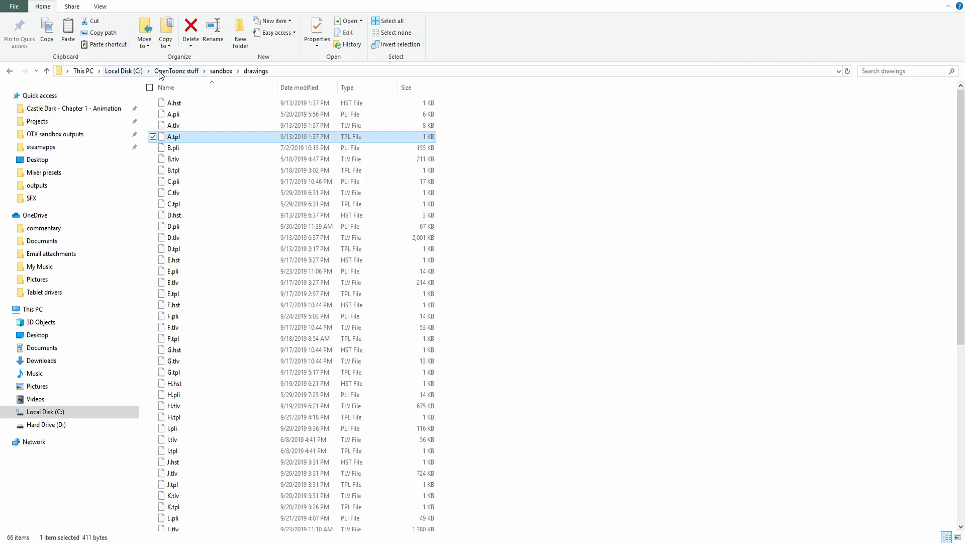
# From Local Disk (C:), open OTX_6-18-18 > sandbox > drawings, review the files, then go back to sandbox.
pyautogui.click(120, 71)
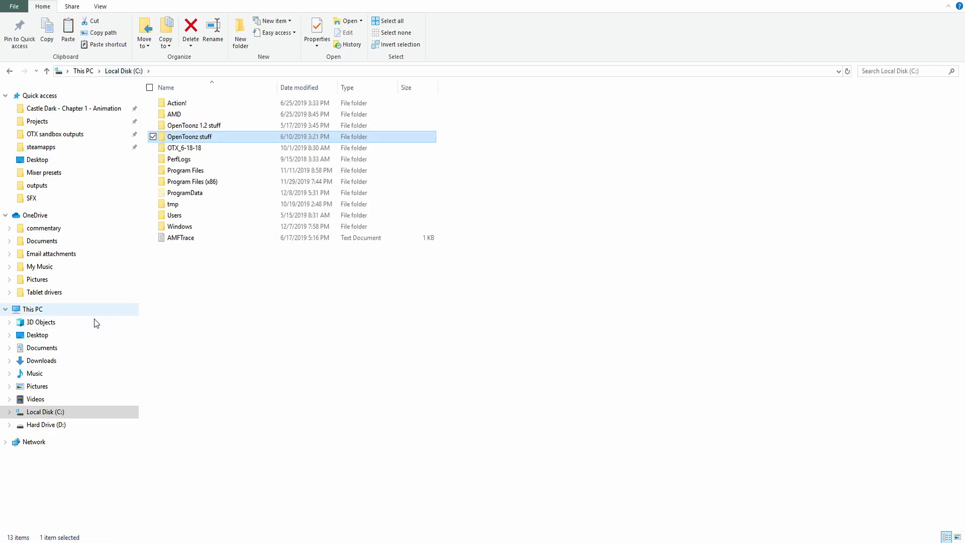
pyautogui.doubleClick(213, 148)
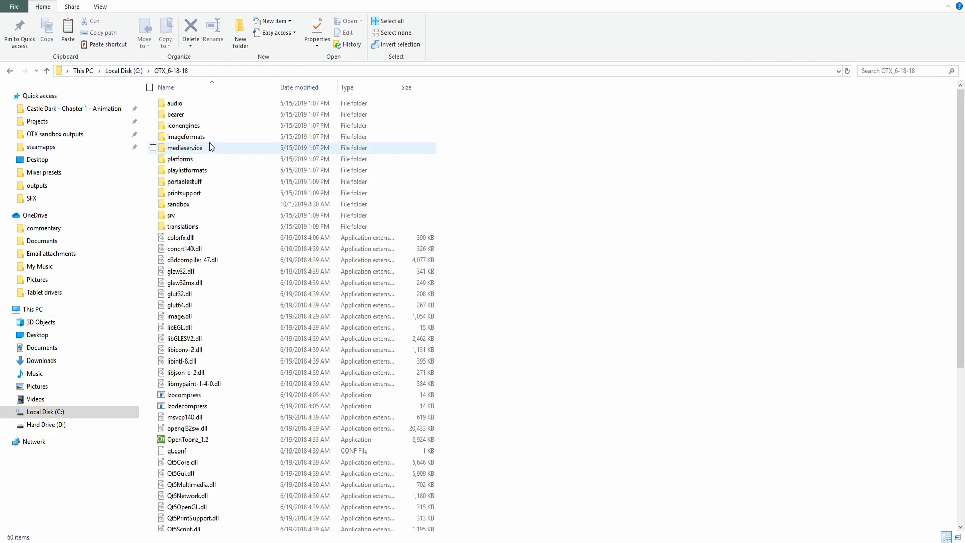
pyautogui.doubleClick(189, 205)
pyautogui.doubleClick(186, 105)
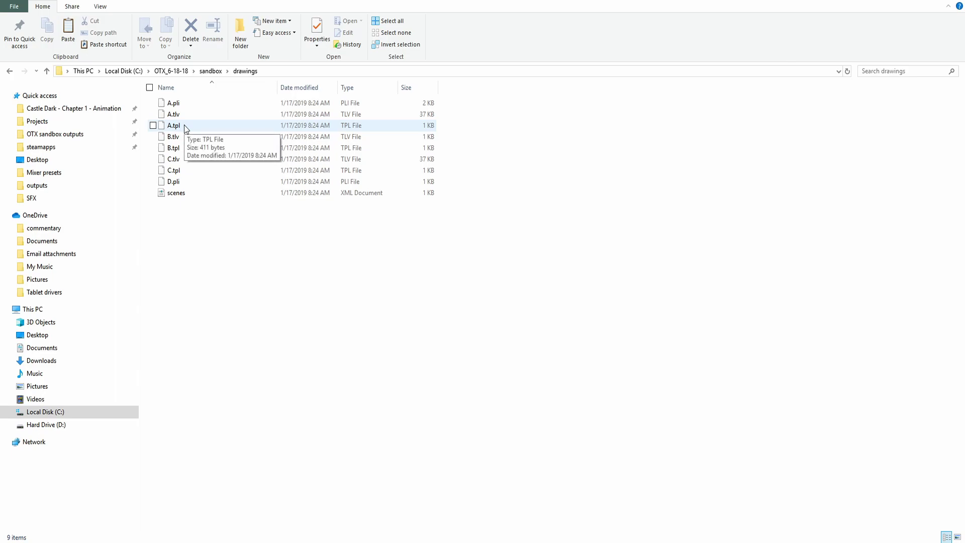
pyautogui.click(9, 71)
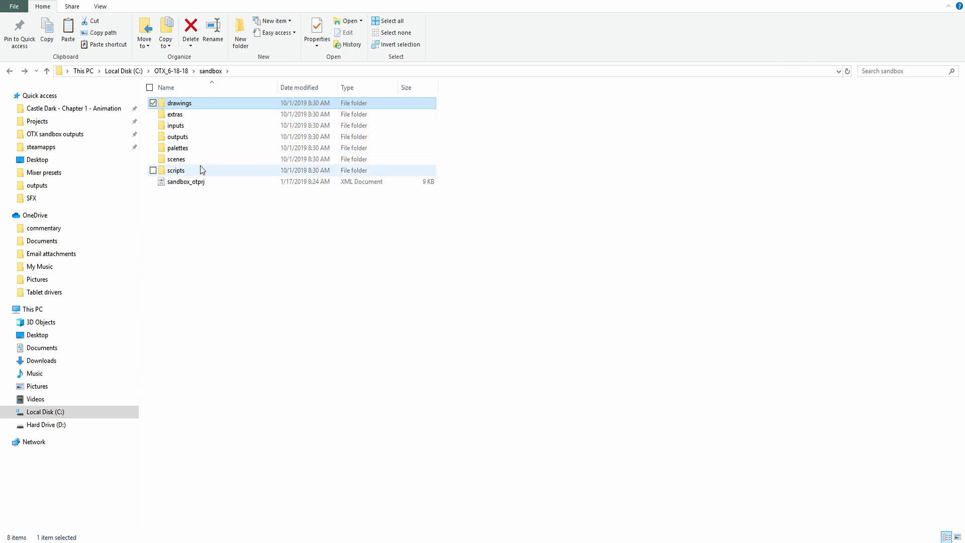
# Revisit the OTX_6-18-18 sandbox drawings folder, then go back up to Local Disk (C:).
pyautogui.click(170, 150)
pyautogui.doubleClick(179, 103)
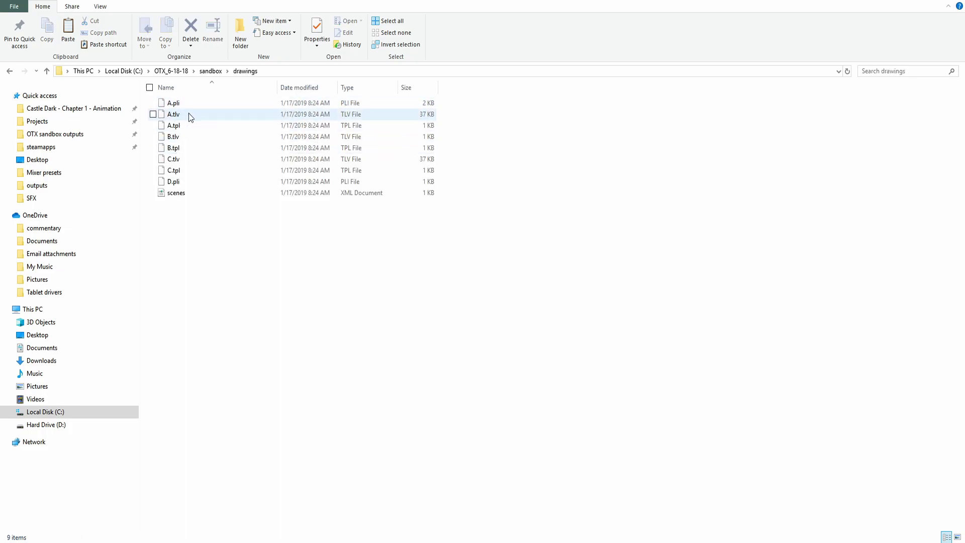
pyautogui.click(9, 71)
pyautogui.click(9, 71)
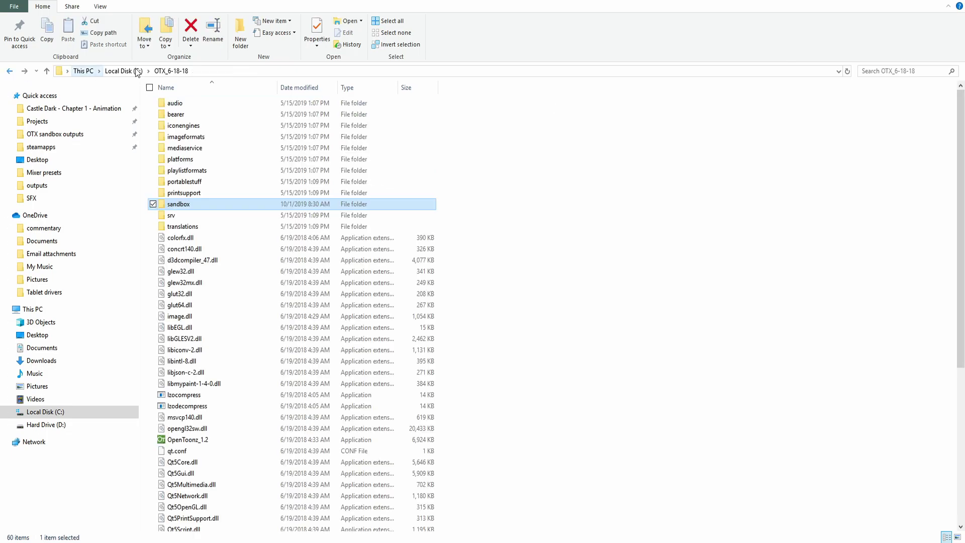
pyautogui.click(128, 71)
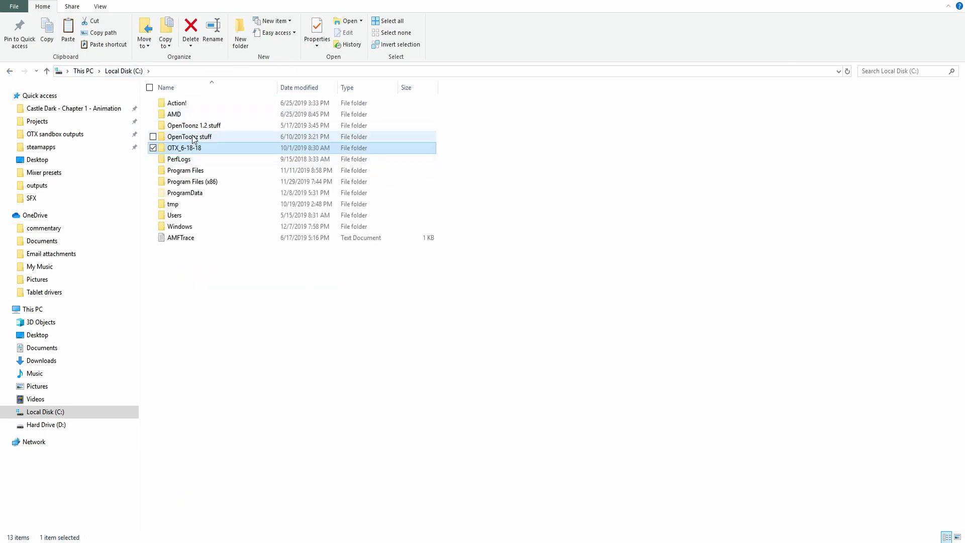
# Open OpenToonz stuff > sandbox > drawings.
pyautogui.doubleClick(192, 136)
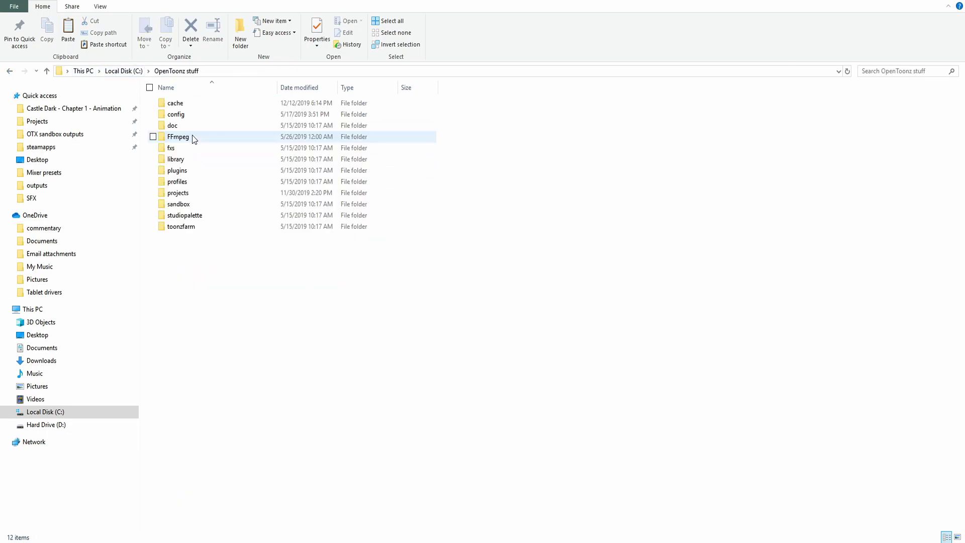
pyautogui.click(191, 204)
pyautogui.doubleClick(191, 203)
pyautogui.doubleClick(181, 103)
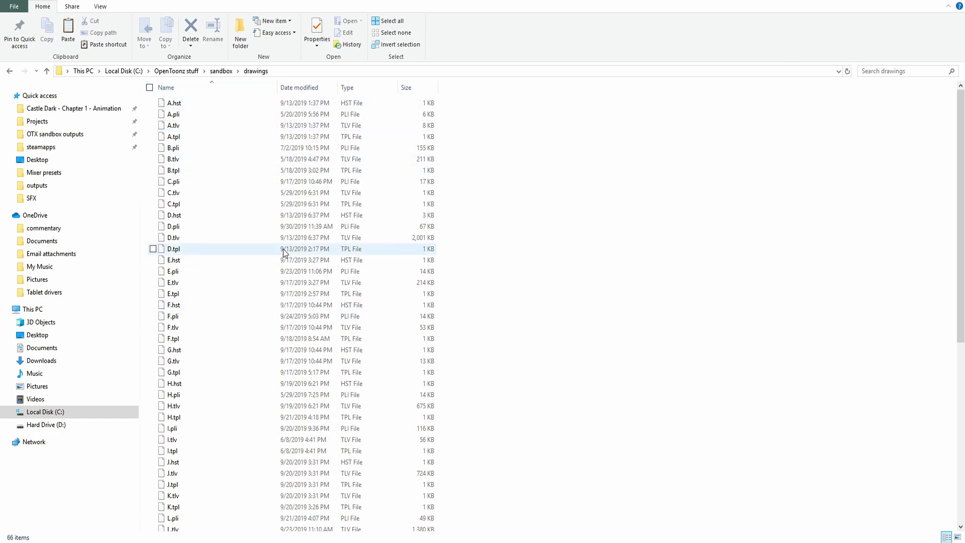
# Create a new level named Skybox in Col20 of the zim scene.
pyautogui.click(307, 502)
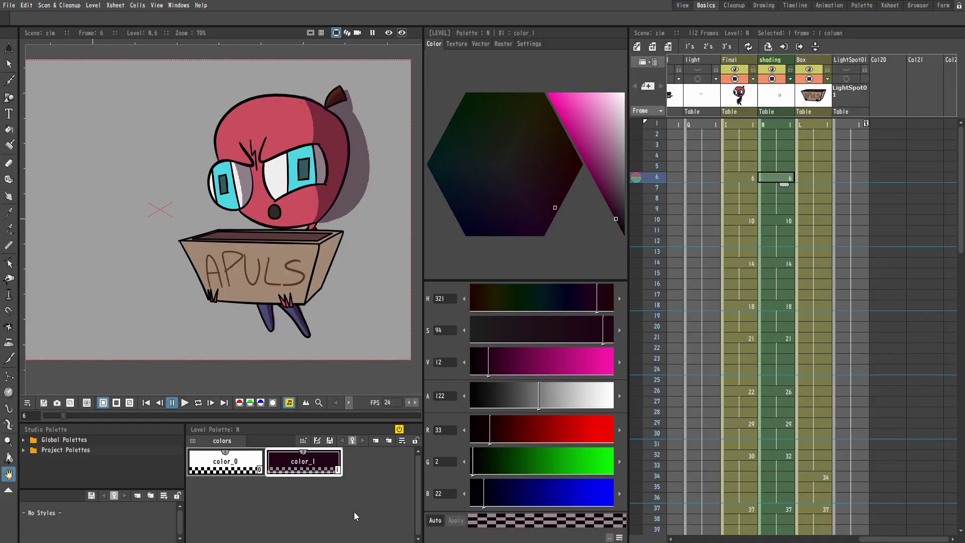
pyautogui.hscroll(3, 719, 156)
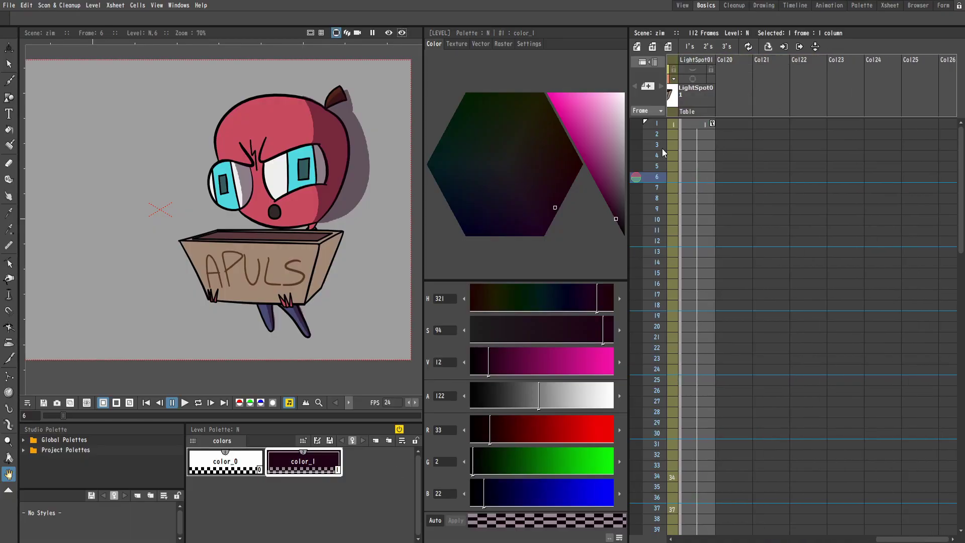
pyautogui.rightClick(720, 125)
pyautogui.click(719, 144)
pyautogui.rightClick(716, 126)
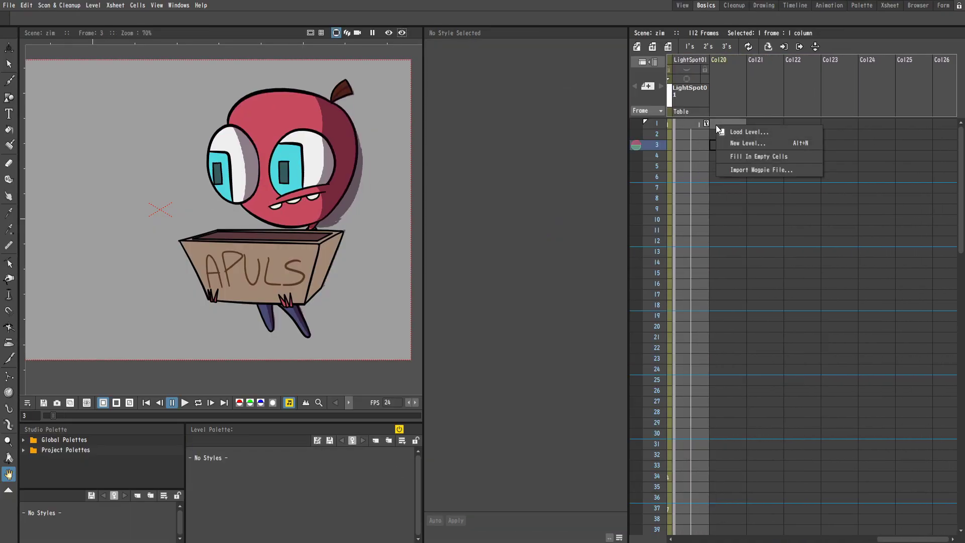
pyautogui.click(725, 142)
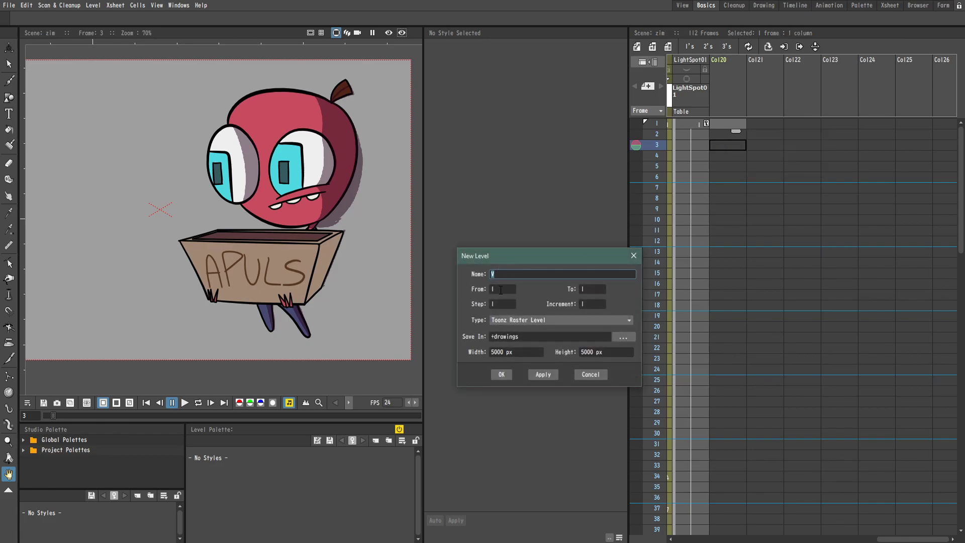
pyautogui.press('BackSpace')
pyautogui.write('Skybox')
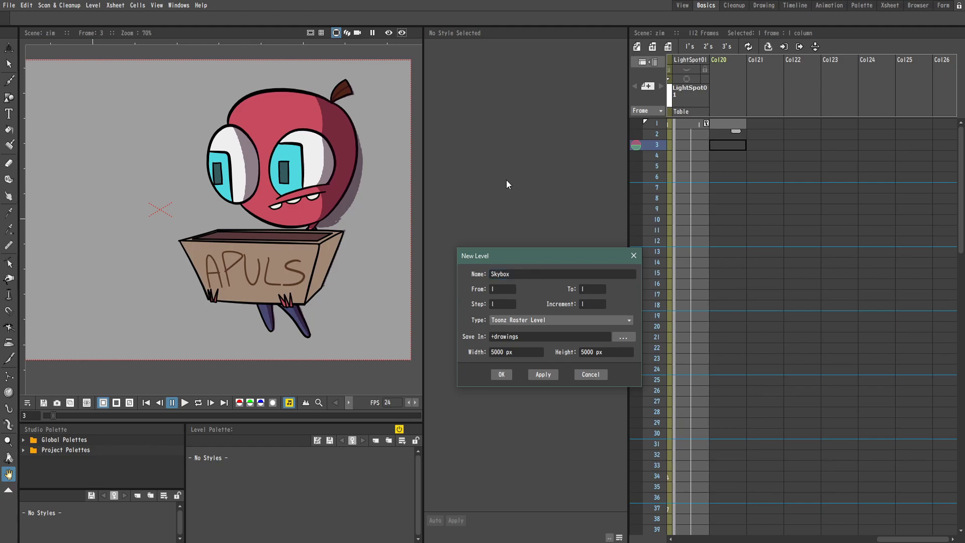
pyautogui.click(506, 374)
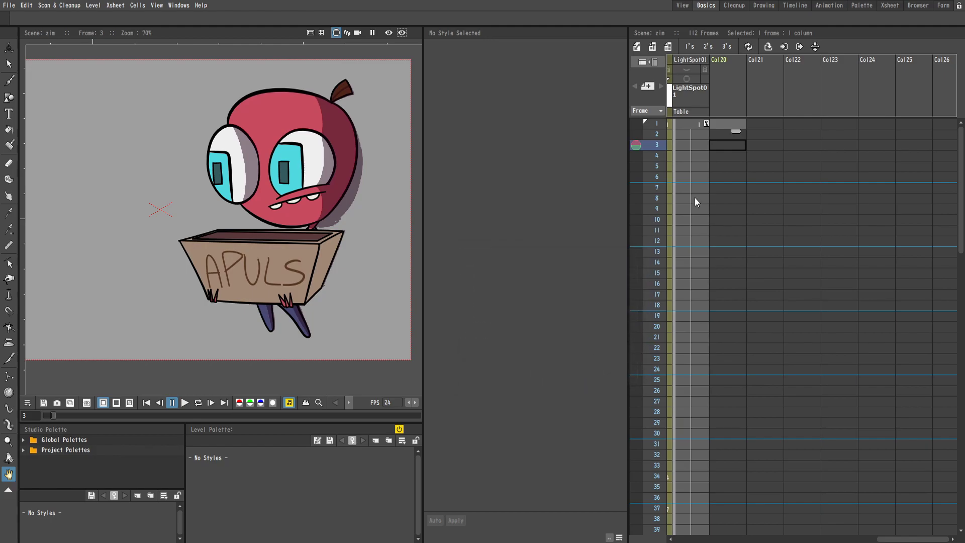
# Select Col20's first frame and save the scene and all levels with File > Save All.
pyautogui.click(733, 125)
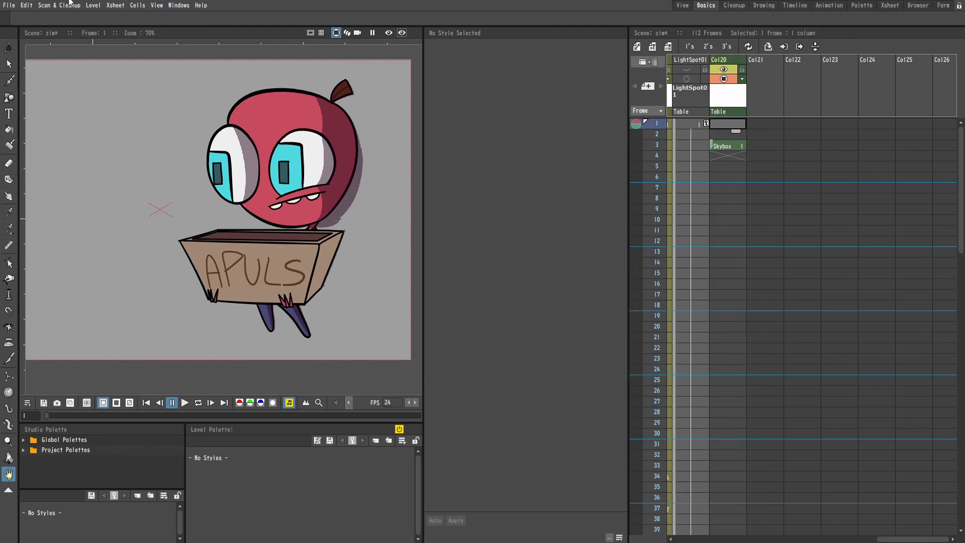
pyautogui.click(9, 5)
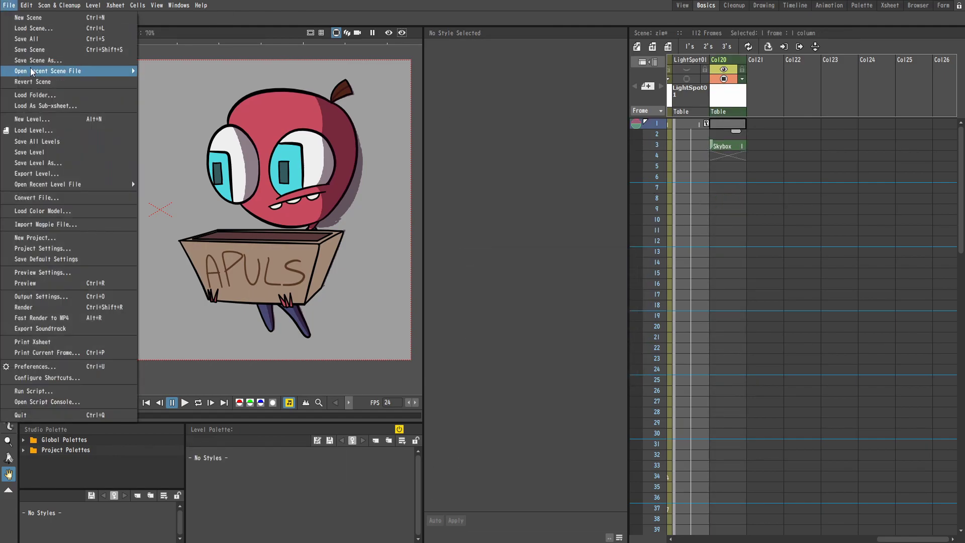
pyautogui.click(27, 39)
# Return to sandbox > drawings in Explorer and scroll to find Skybox.tlv and Skybox.tpl.
pyautogui.hotkey('alt', 'Tab')
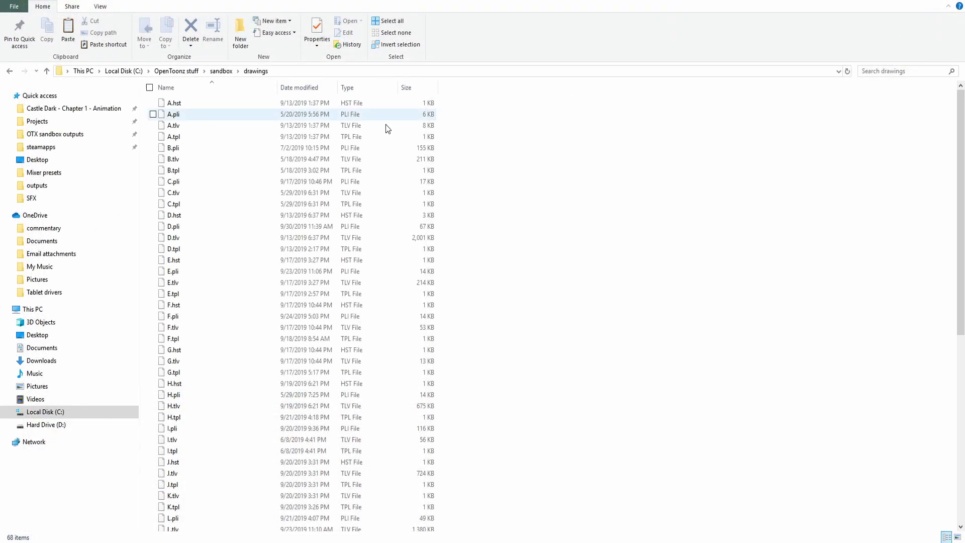
pyautogui.click(231, 73)
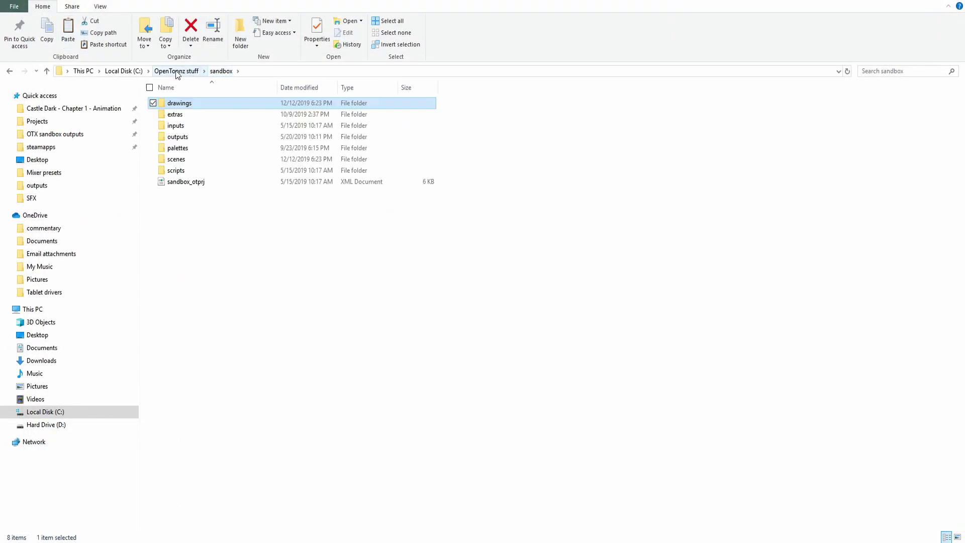
pyautogui.click(178, 72)
pyautogui.doubleClick(195, 203)
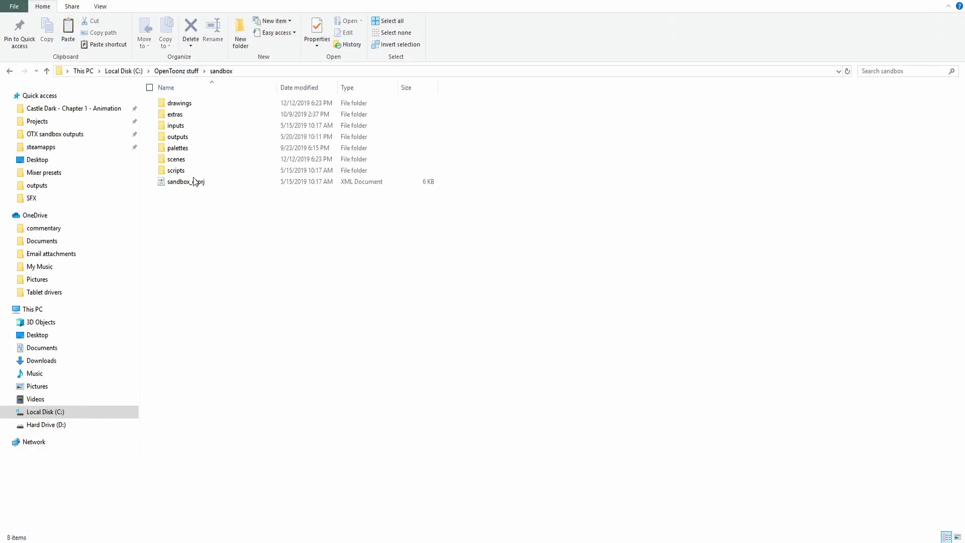
pyautogui.doubleClick(190, 105)
pyautogui.moveTo(961, 253); pyautogui.dragTo(961, 420)
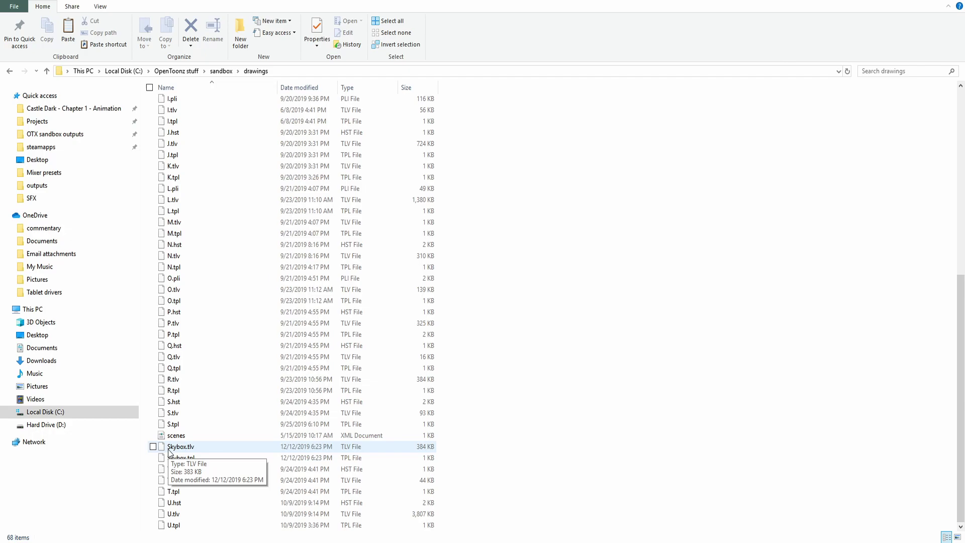
pyautogui.scroll(10, 169, 452)
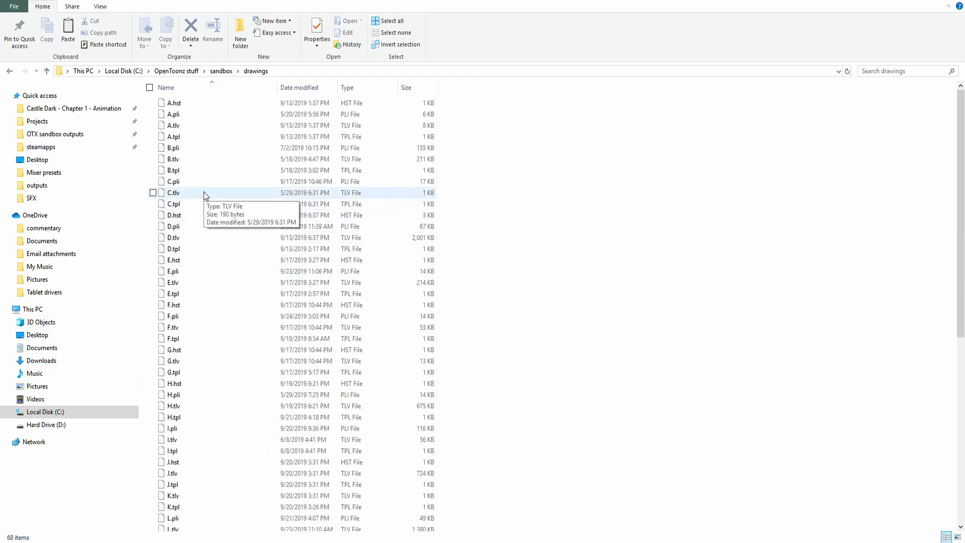
pyautogui.scroll(-10, 203, 192)
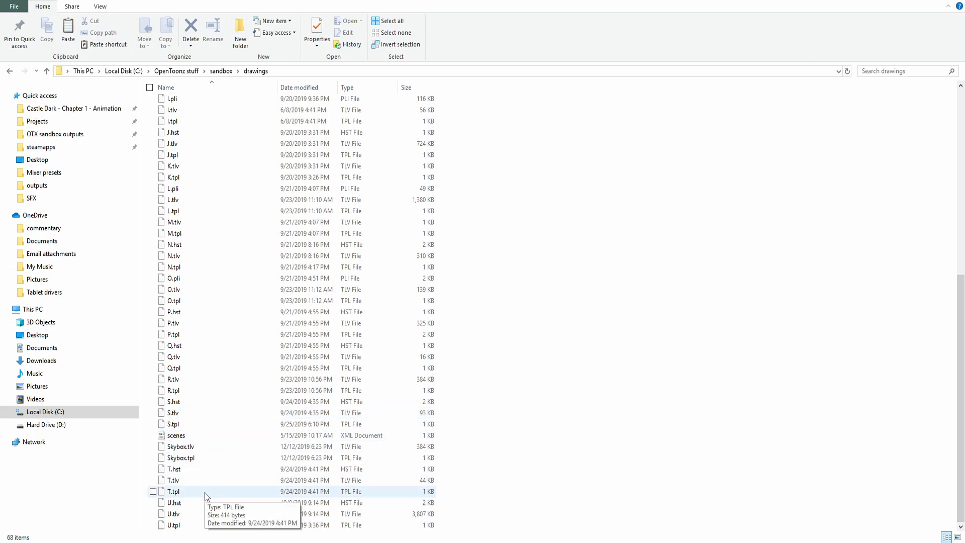
pyautogui.moveTo(961, 306); pyautogui.dragTo(961, 120)
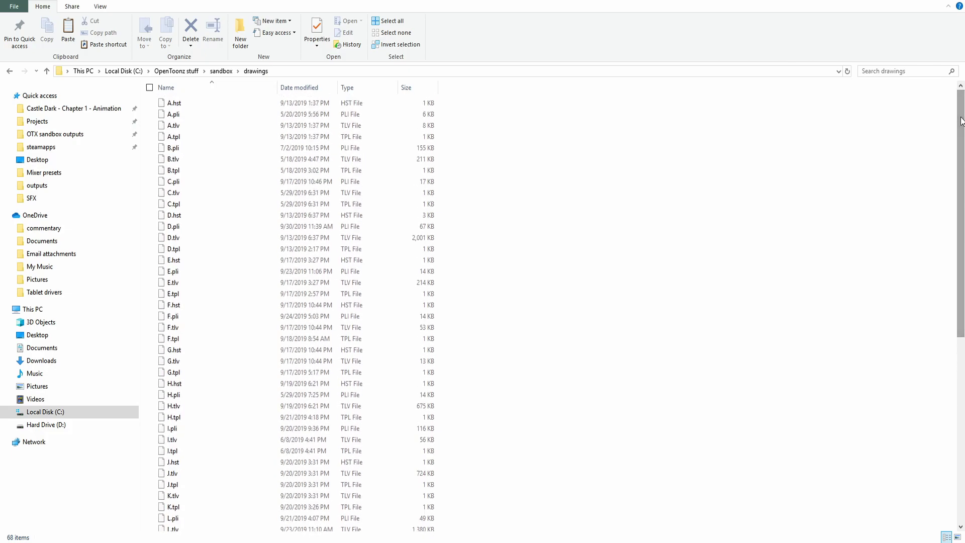